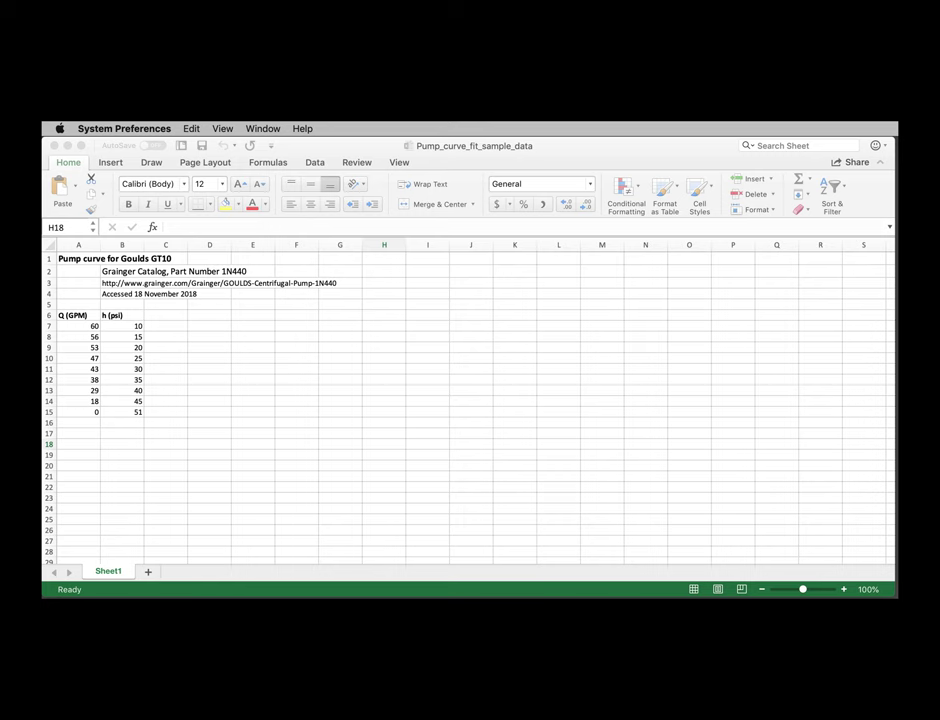
Select the flow and head data in A6:B15 and insert a plain XY scatter chart.
{"action": "left_click", "coordinate": [224, 335]}
{"action": "left_click_drag", "start_coordinate": [75, 315], "coordinate": [110, 414]}
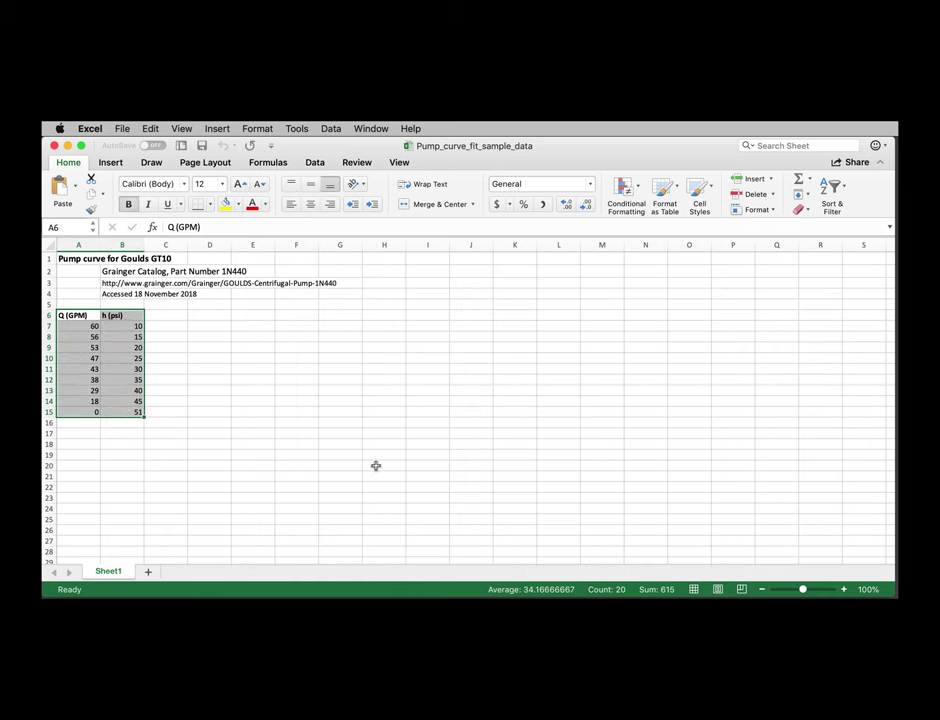
{"action": "left_click", "coordinate": [107, 165]}
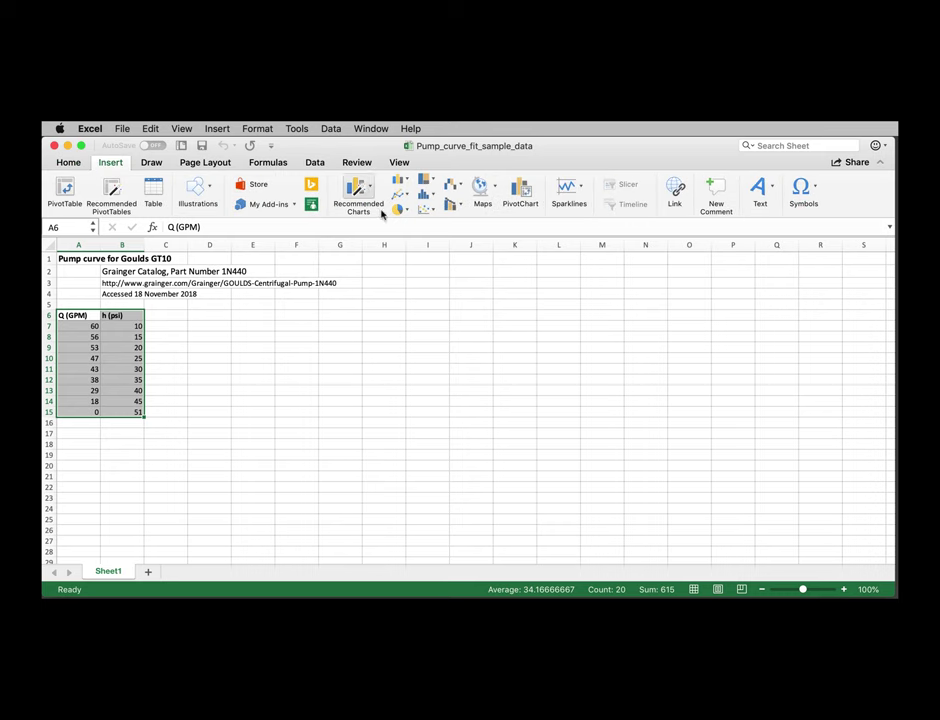
{"action": "left_click", "coordinate": [429, 210]}
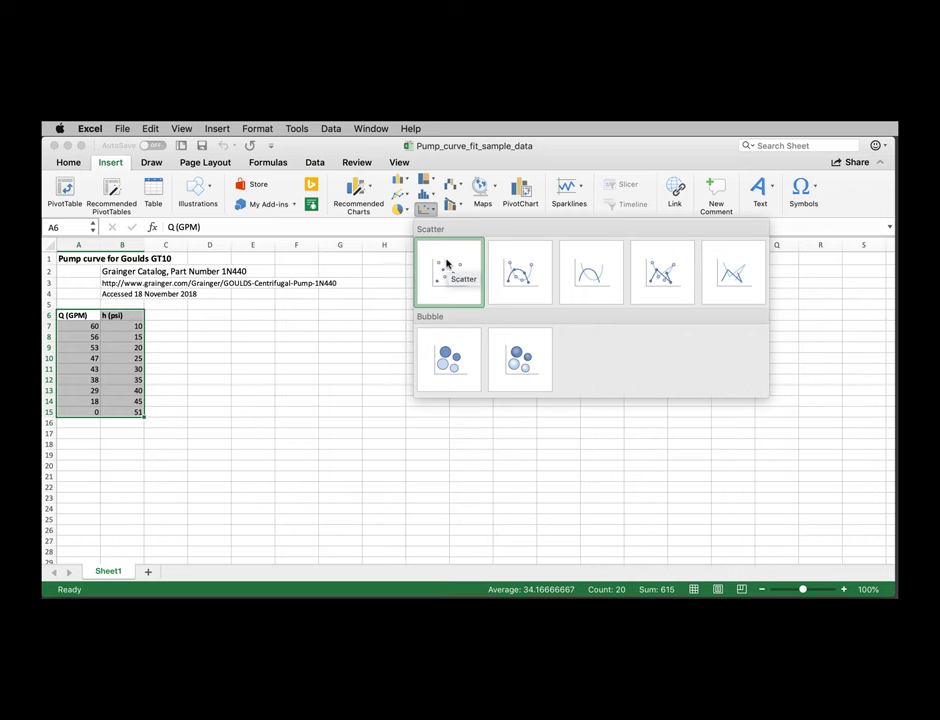
{"action": "left_click", "coordinate": [402, 196]}
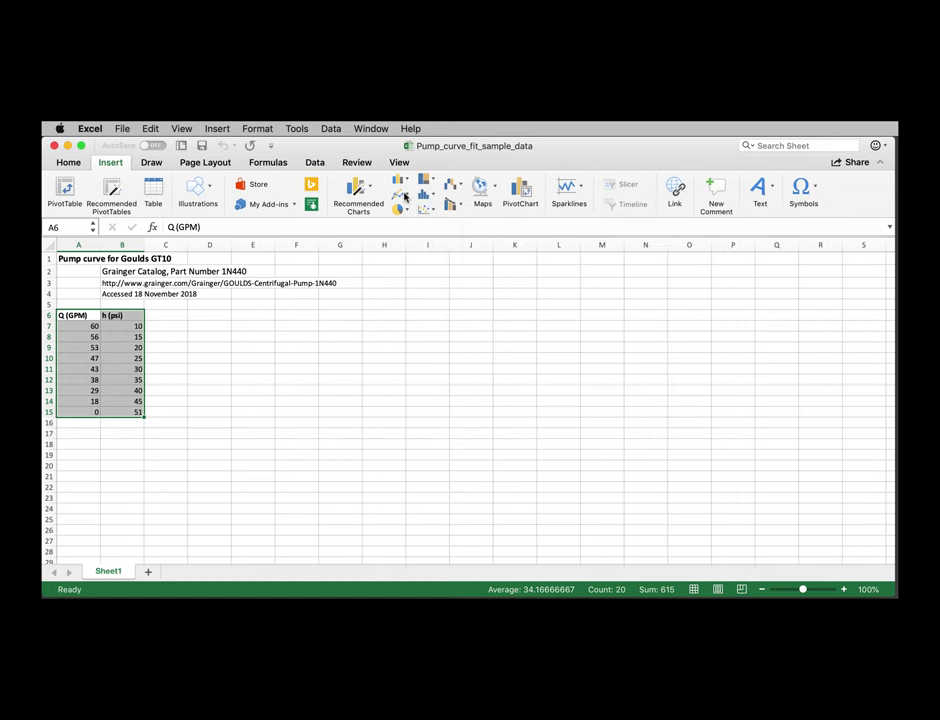
{"action": "left_click", "coordinate": [403, 196]}
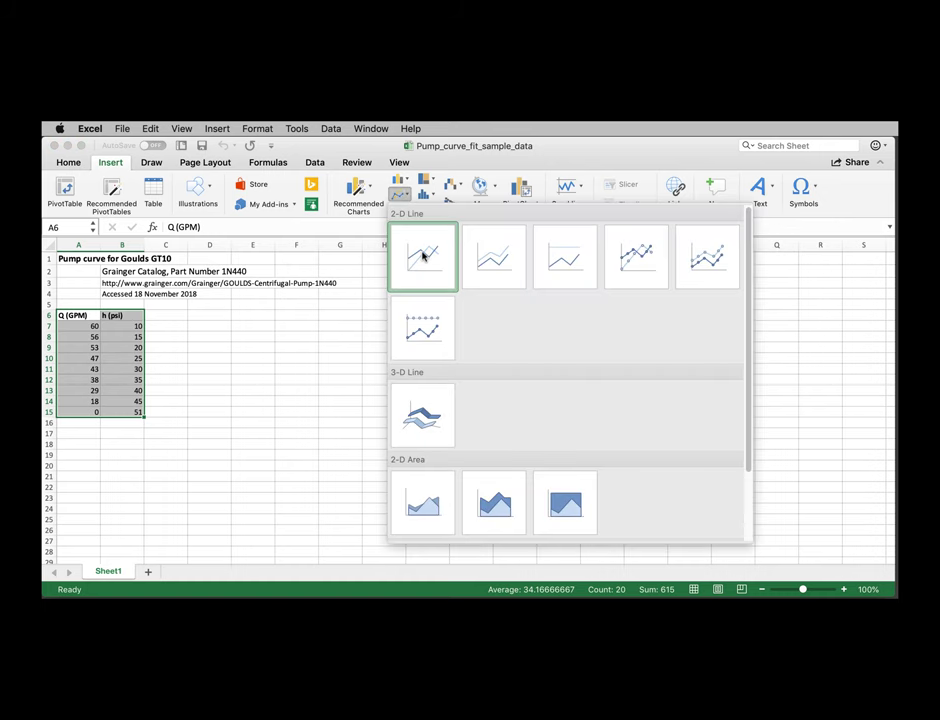
{"action": "left_click", "coordinate": [400, 195]}
{"action": "left_click", "coordinate": [428, 209]}
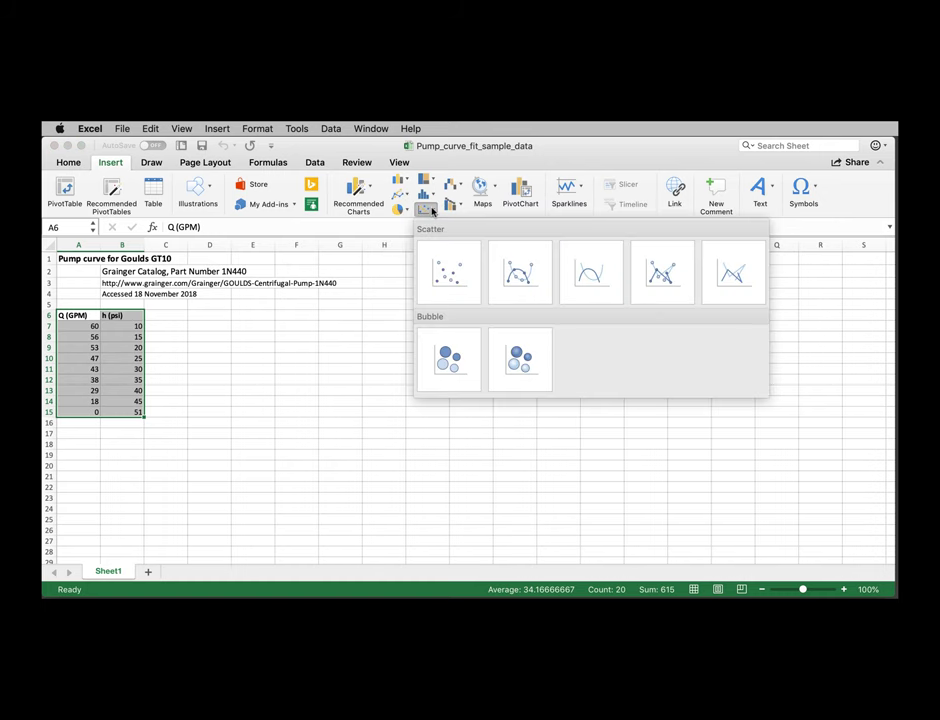
{"action": "left_click", "coordinate": [447, 272]}
Move the chart beside the data table and enlarge it to about 6 by 4.3 inches.
{"action": "left_click_drag", "start_coordinate": [424, 340], "coordinate": [297, 316]}
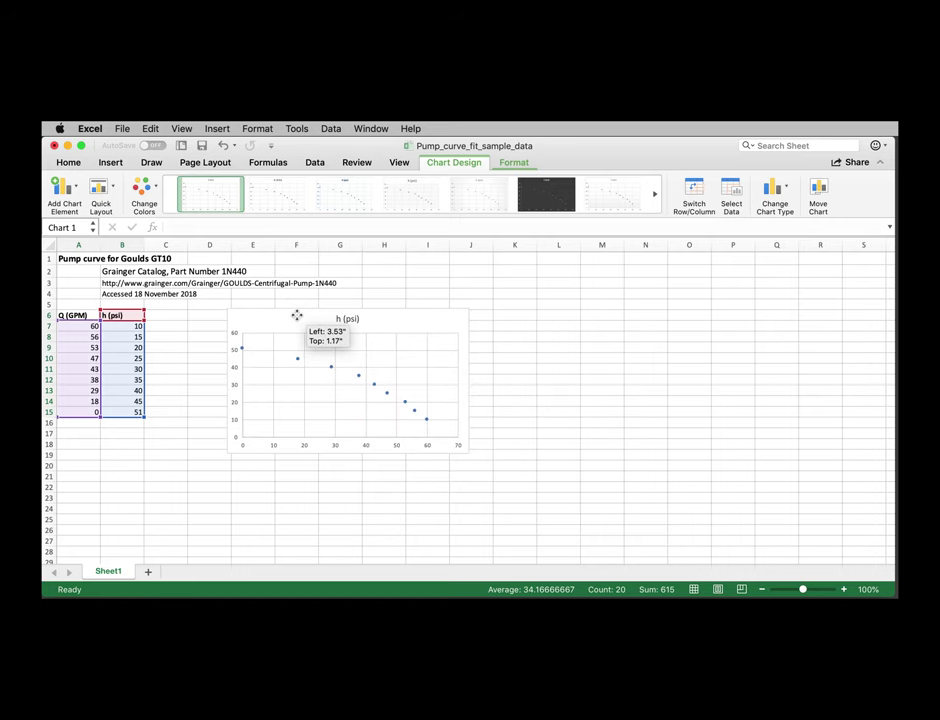
{"action": "left_click_drag", "start_coordinate": [467, 452], "coordinate": [545, 543]}
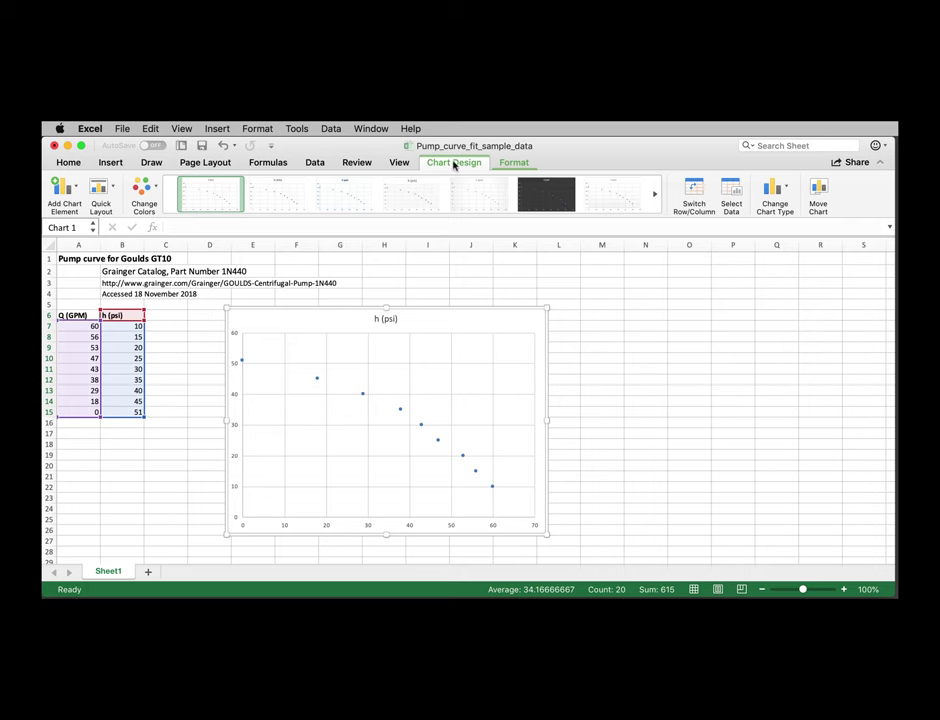
{"action": "left_click", "coordinate": [514, 164]}
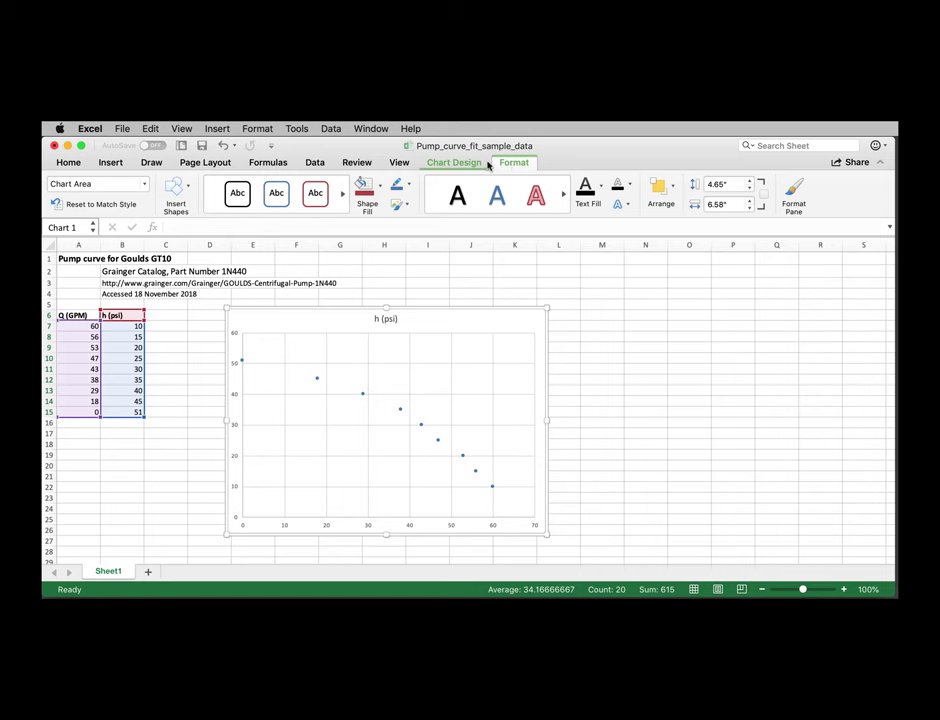
{"action": "left_click", "coordinate": [456, 162]}
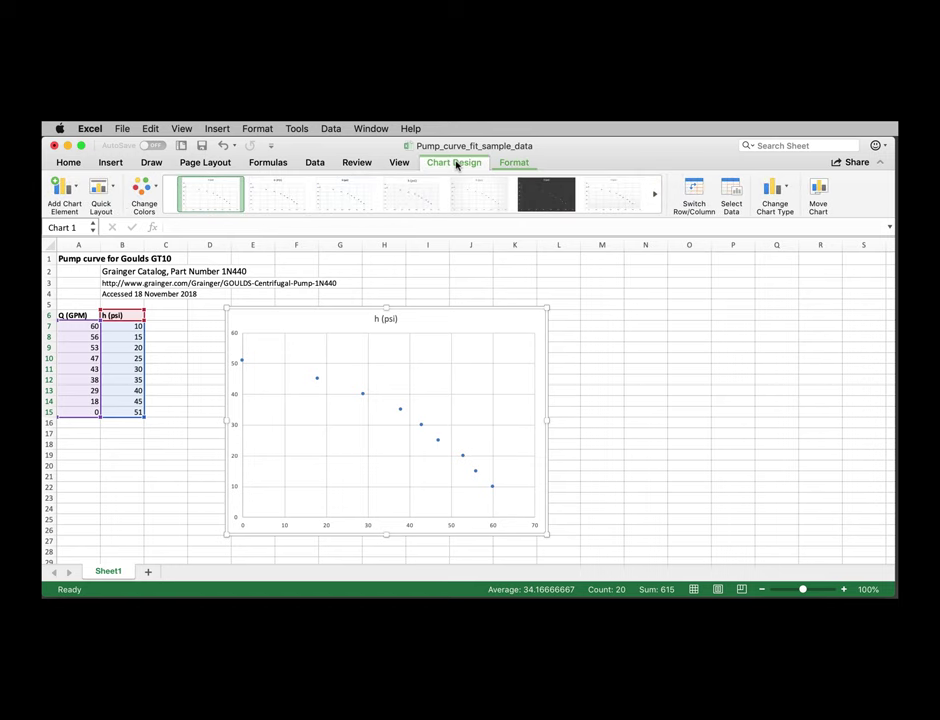
Add a primary horizontal axis title reading 'Flow rate (GPM)'.
{"action": "left_click", "coordinate": [75, 187]}
{"action": "mouse_move", "coordinate": [76, 229]}
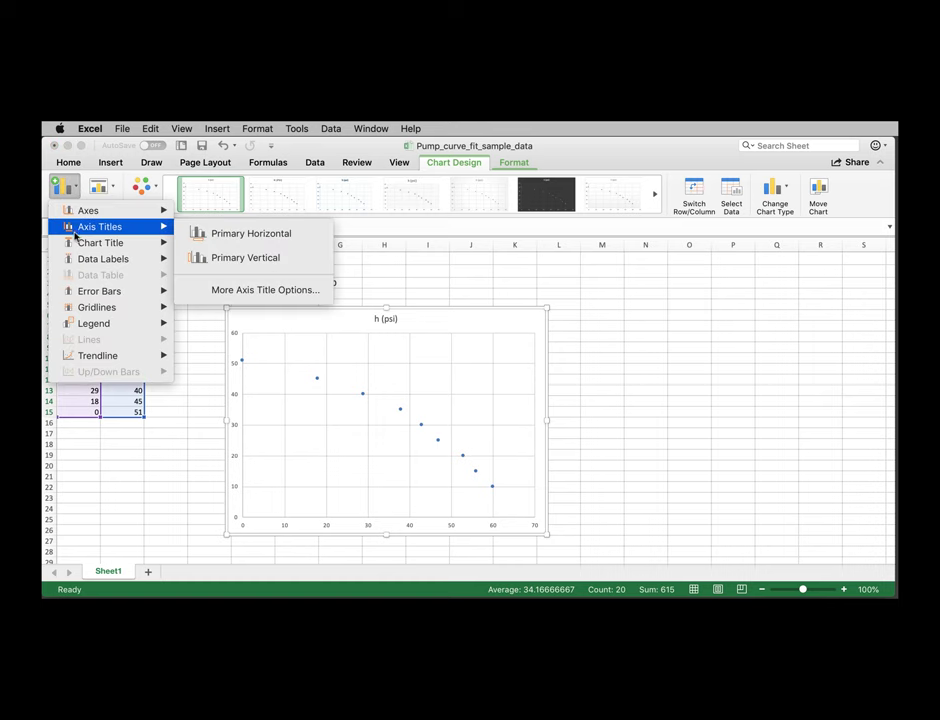
{"action": "left_click", "coordinate": [250, 233]}
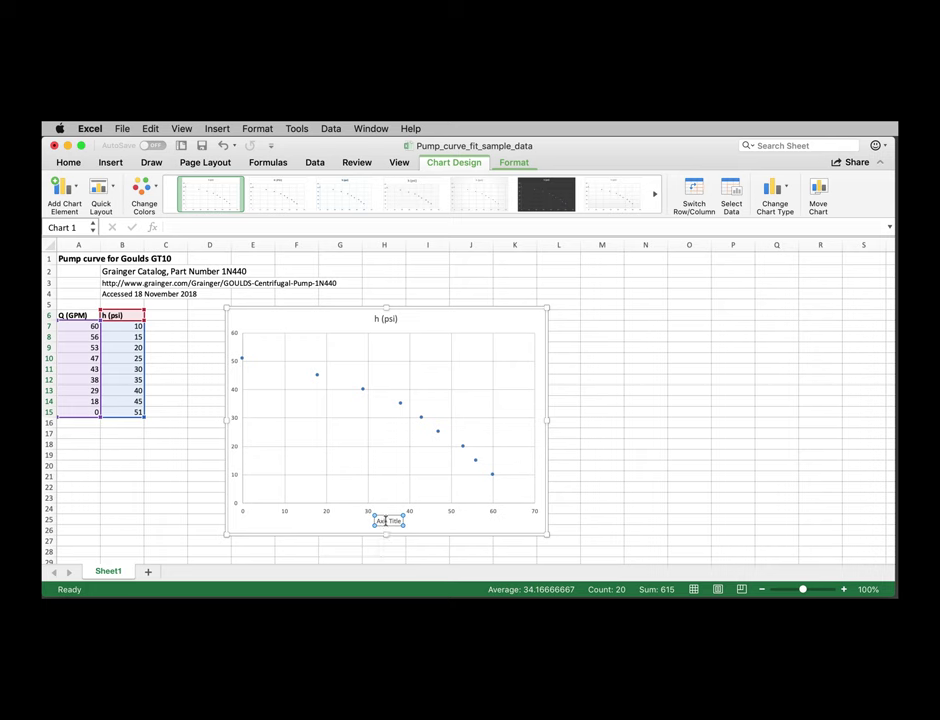
{"action": "left_click", "coordinate": [390, 521]}
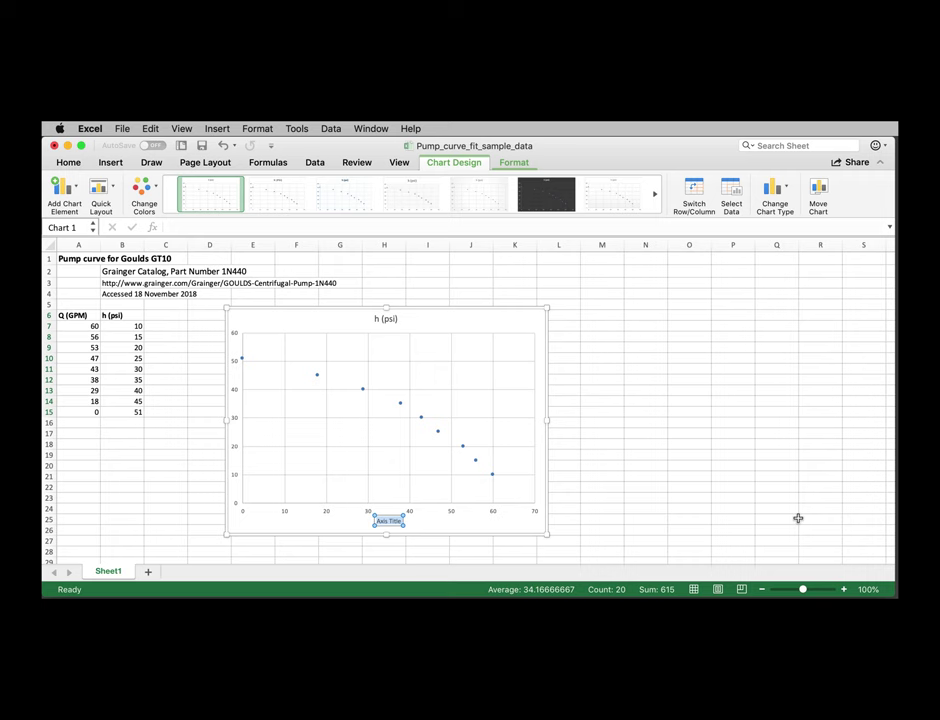
{"action": "type", "text": "Q"}
{"action": "key", "text": "BackSpace"}
{"action": "type", "text": "Flow rate (GPM)"}
{"action": "key", "text": "Escape"}
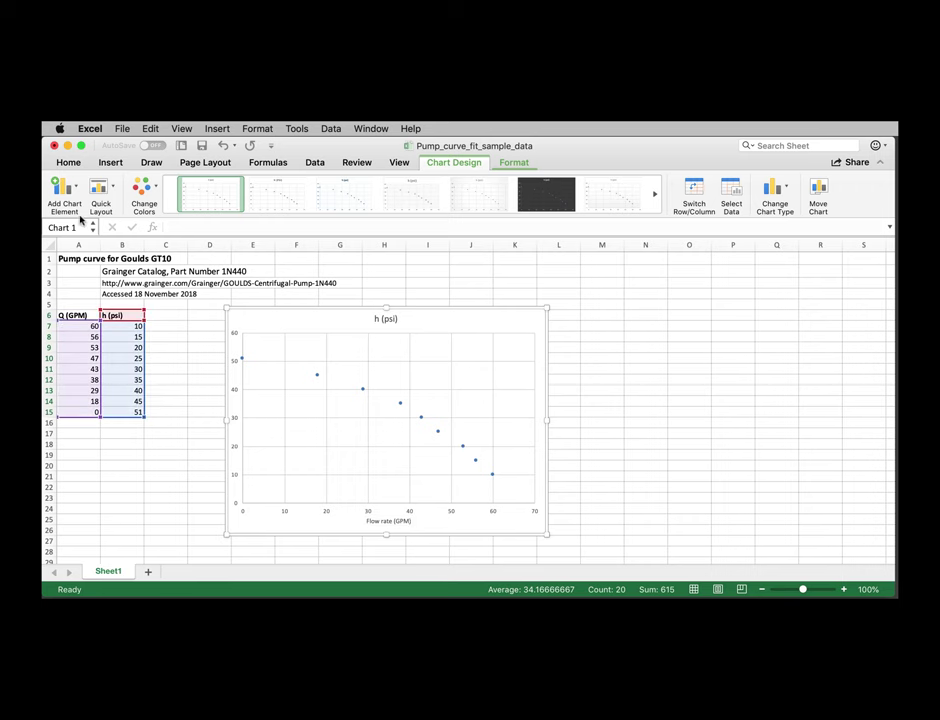
Add a primary vertical axis title reading 'Head (psi)'.
{"action": "left_click", "coordinate": [77, 187]}
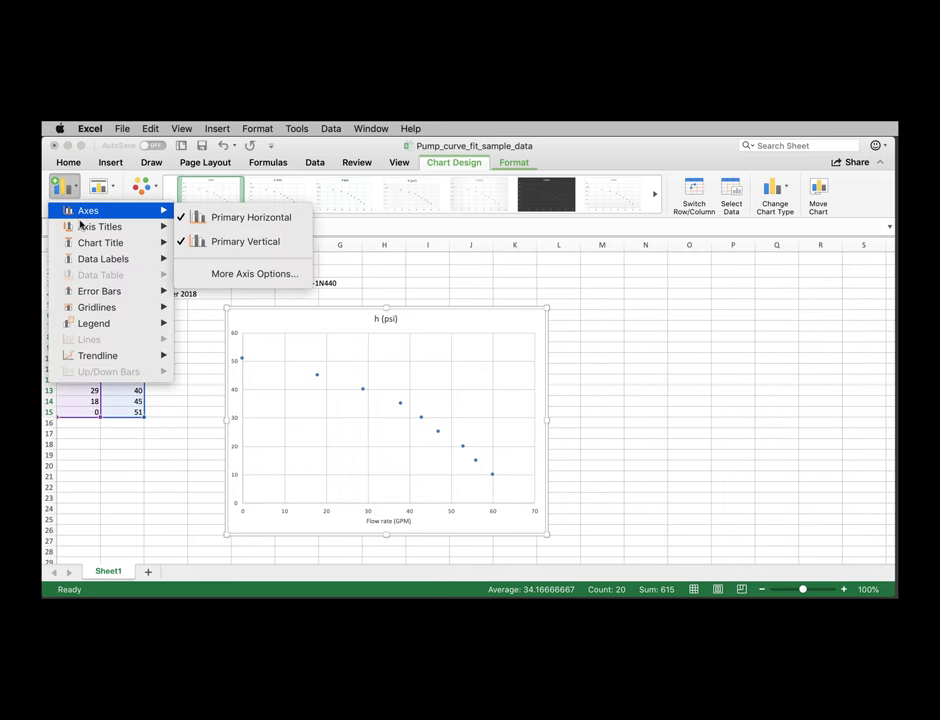
{"action": "mouse_move", "coordinate": [90, 226]}
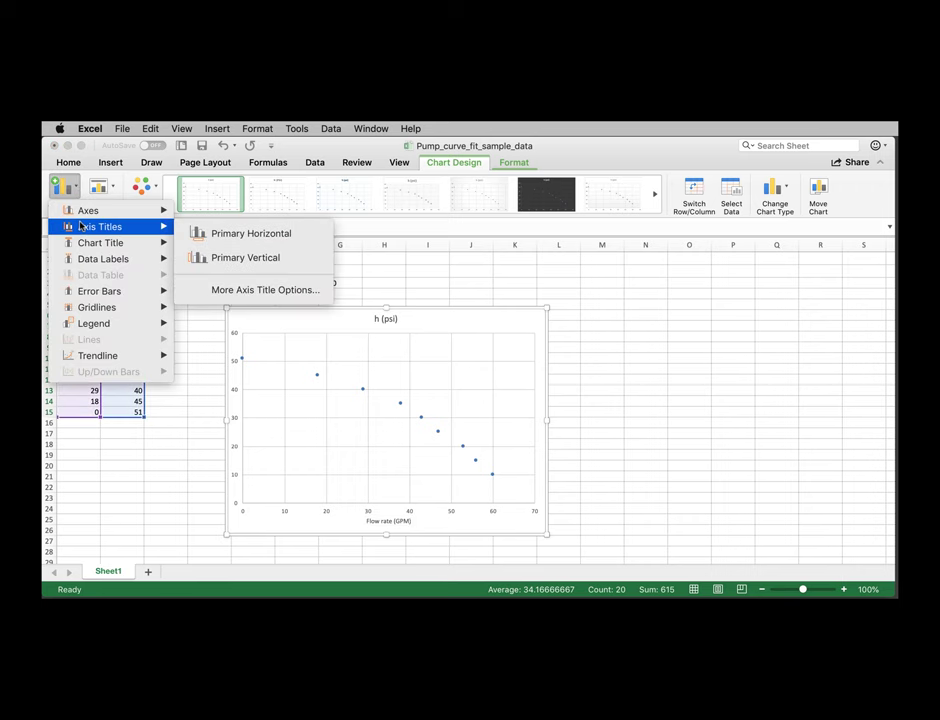
{"action": "left_click", "coordinate": [225, 257]}
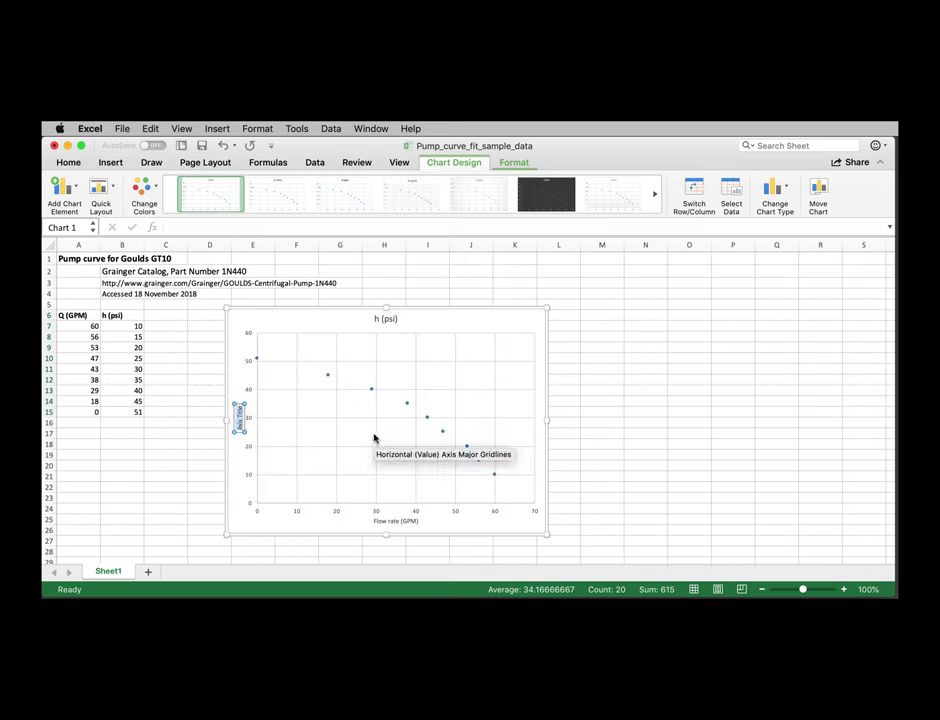
{"action": "type", "text": "Head (psi)"}
Delete the 'h (psi)' chart title, leaving only the two axis titles.
{"action": "left_click", "coordinate": [406, 322]}
{"action": "left_click", "coordinate": [390, 318]}
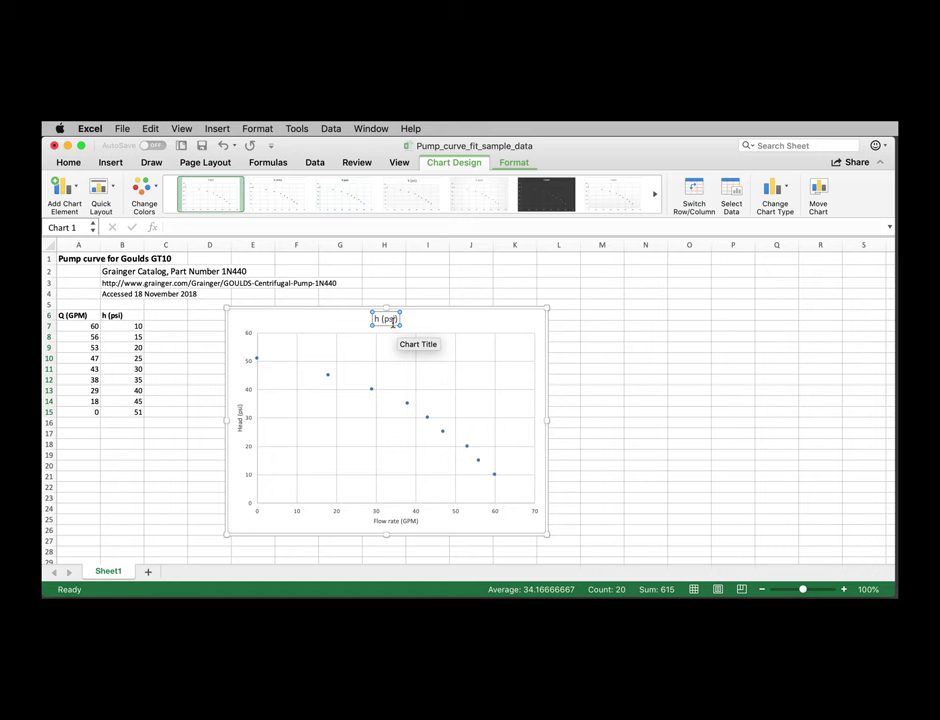
{"action": "key", "text": "Delete"}
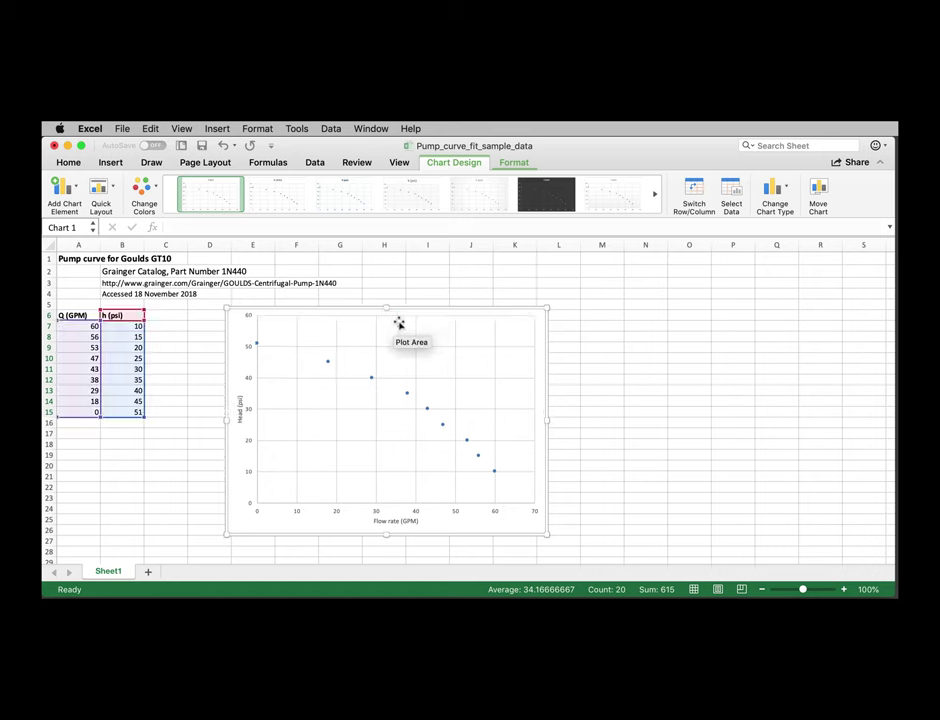
Add a linear trendline to the pump data series from its right-click menu.
{"action": "left_click", "coordinate": [327, 363]}
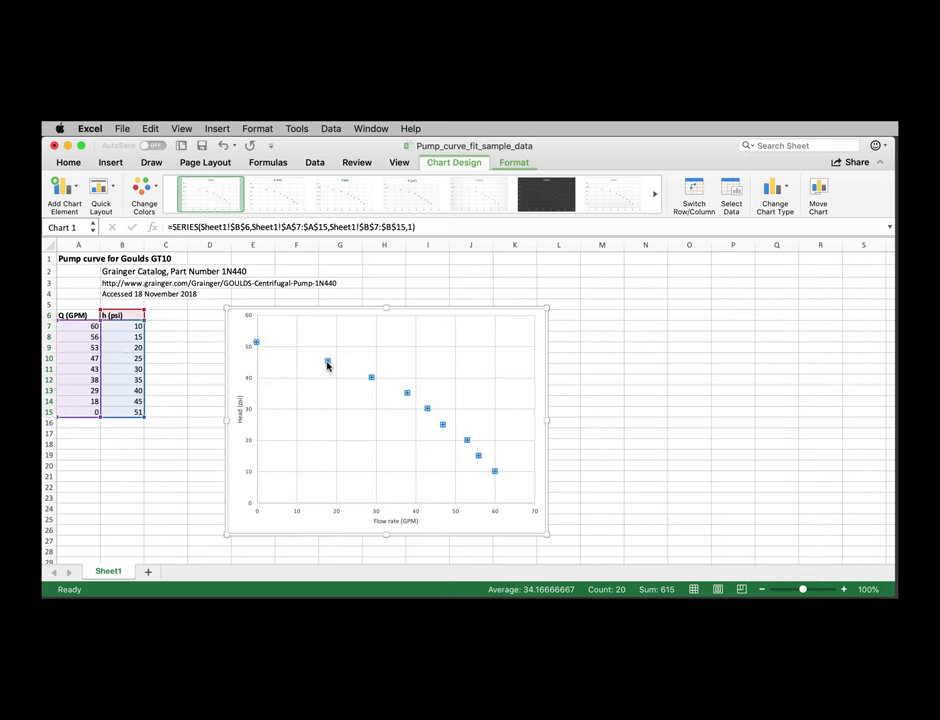
{"action": "mouse_move", "coordinate": [327, 362]}
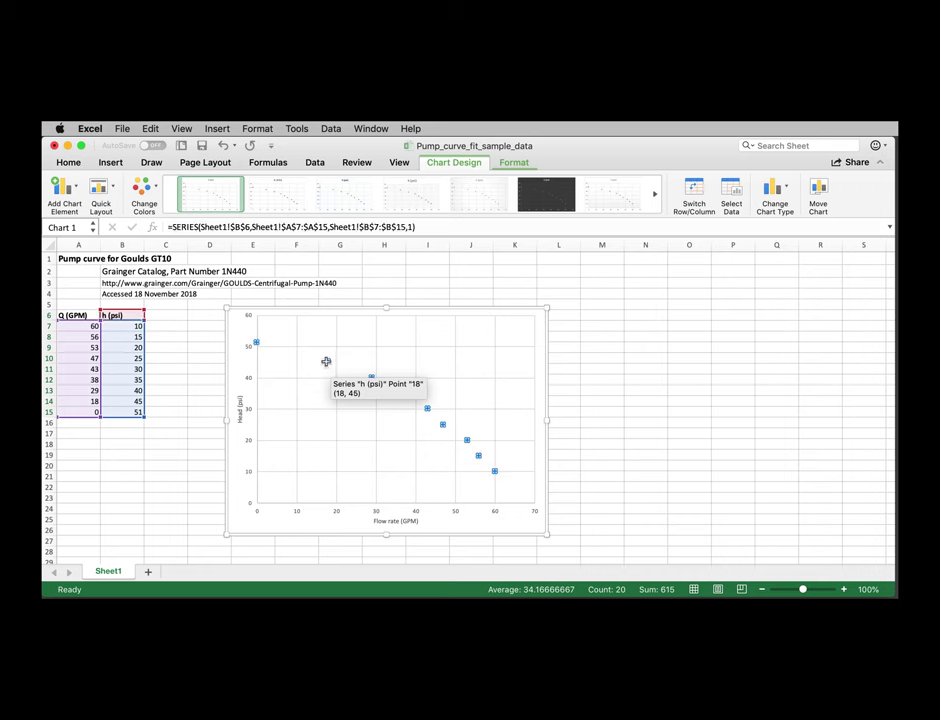
{"action": "right_click", "coordinate": [327, 362]}
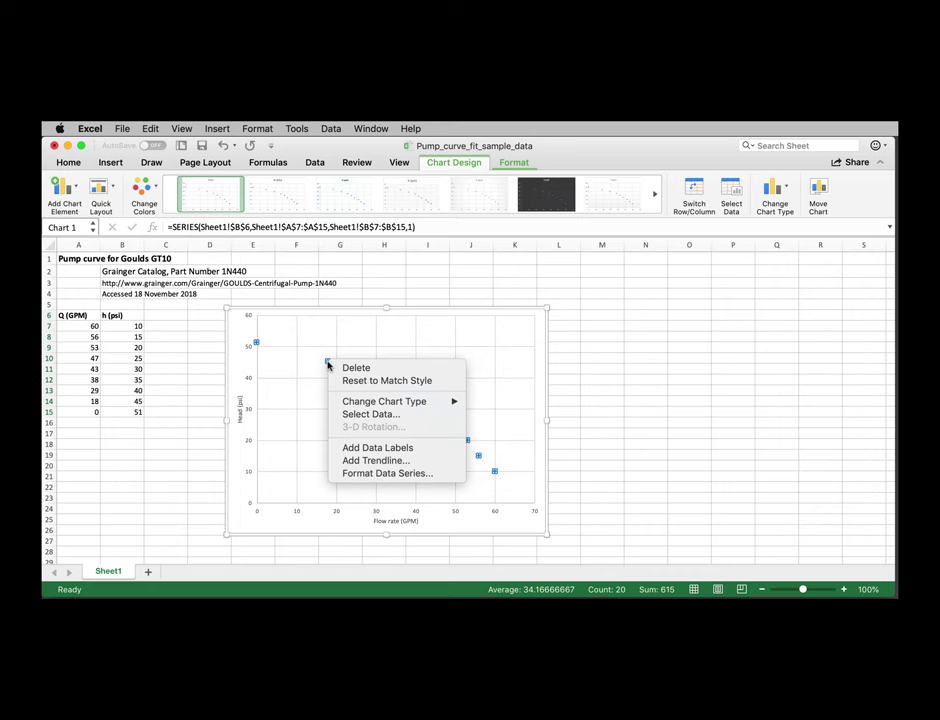
{"action": "left_click", "coordinate": [385, 461]}
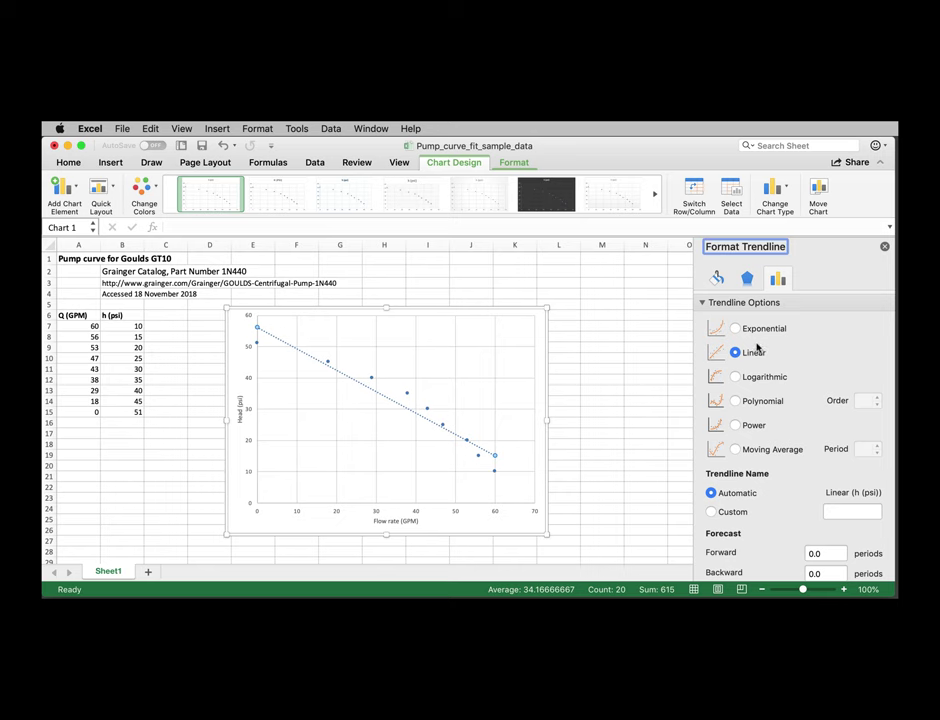
Change the trendline to a Polynomial fit of order 3.
{"action": "left_click", "coordinate": [735, 401]}
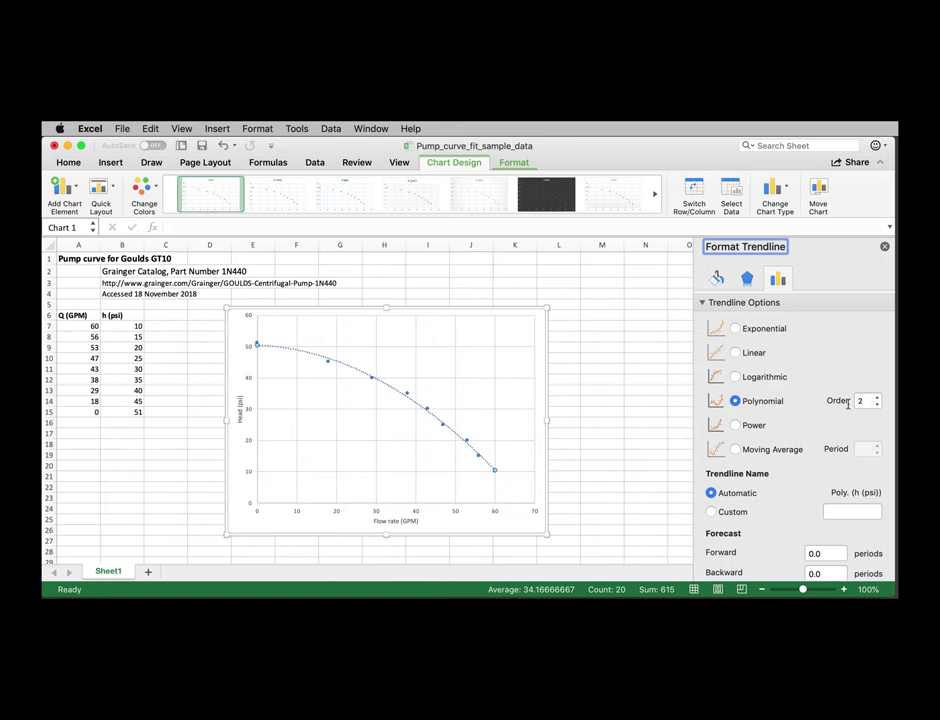
{"action": "left_click", "coordinate": [877, 397]}
{"action": "left_click", "coordinate": [877, 397]}
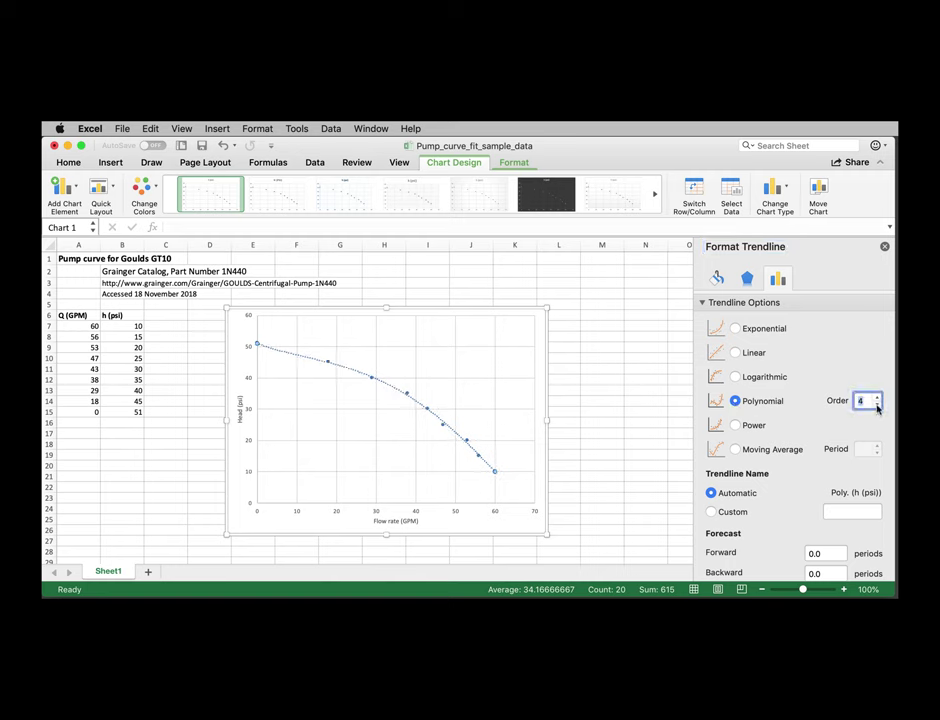
{"action": "left_click", "coordinate": [877, 406]}
{"action": "left_click", "coordinate": [877, 406]}
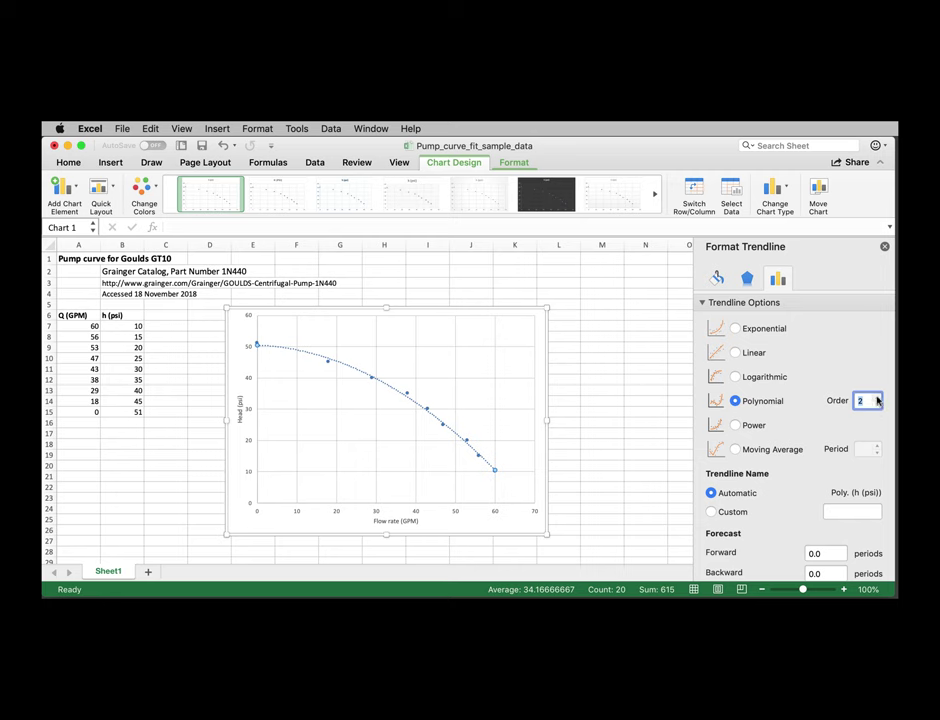
{"action": "left_click", "coordinate": [877, 398]}
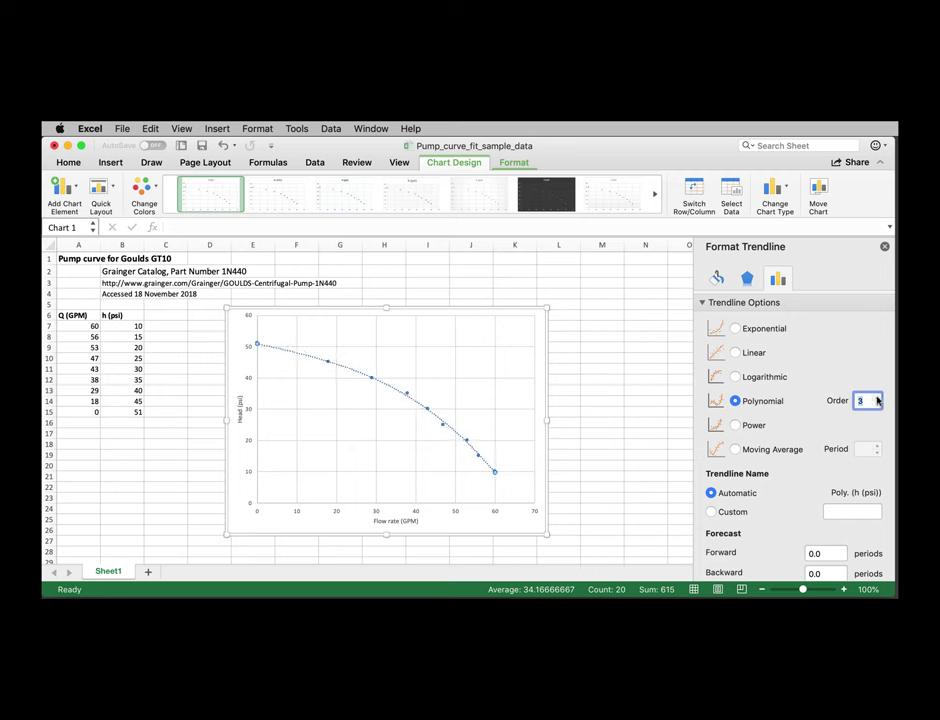
{"action": "left_click", "coordinate": [877, 397]}
{"action": "left_click", "coordinate": [877, 397]}
{"action": "left_click", "coordinate": [877, 397]}
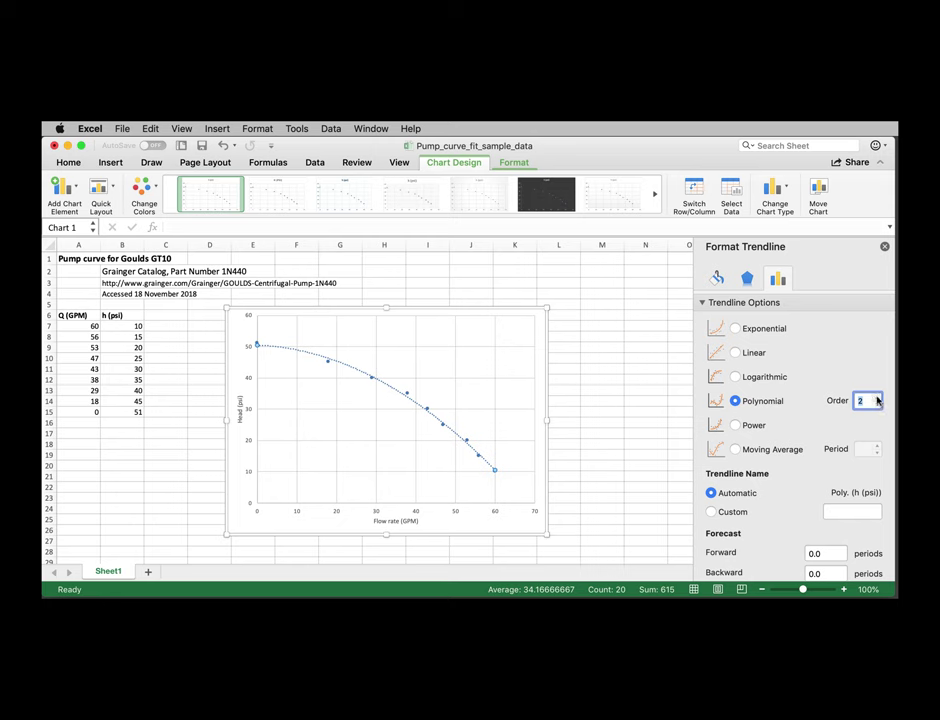
{"action": "left_click", "coordinate": [877, 398]}
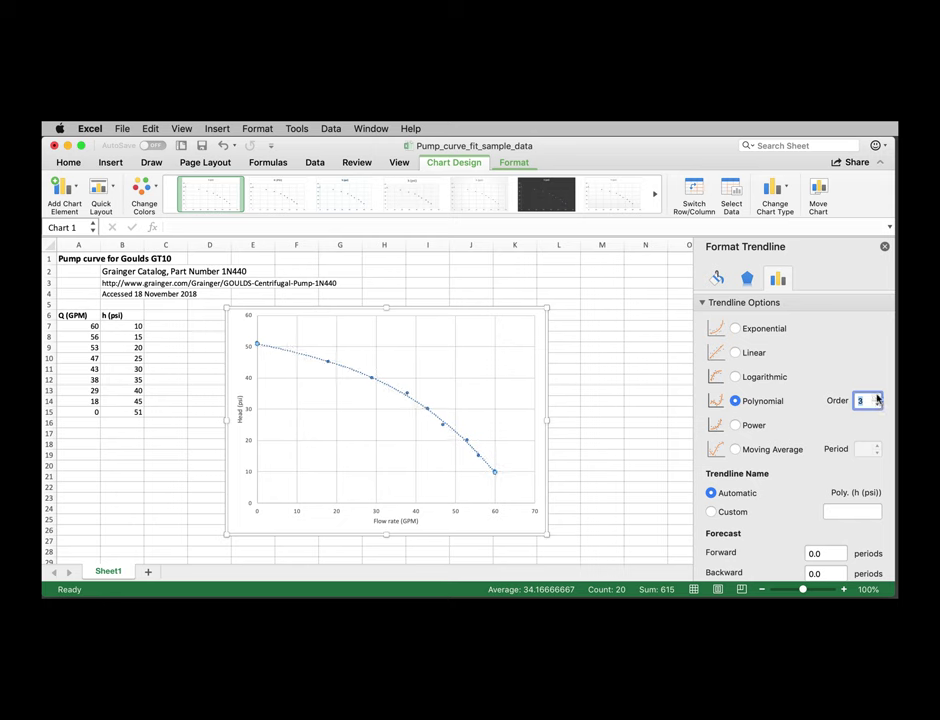
Display the trendline equation and R² = 0.9982 on the chart, then drag the label left.
{"action": "scroll", "coordinate": [796, 440], "scroll_direction": "down", "scroll_amount": 3}
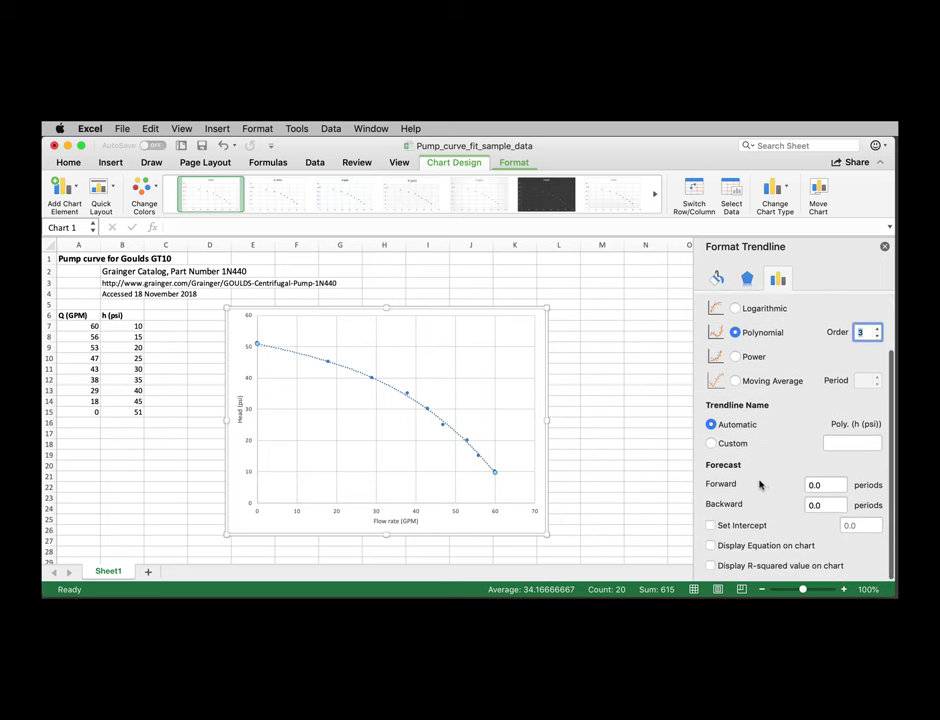
{"action": "left_click", "coordinate": [711, 546]}
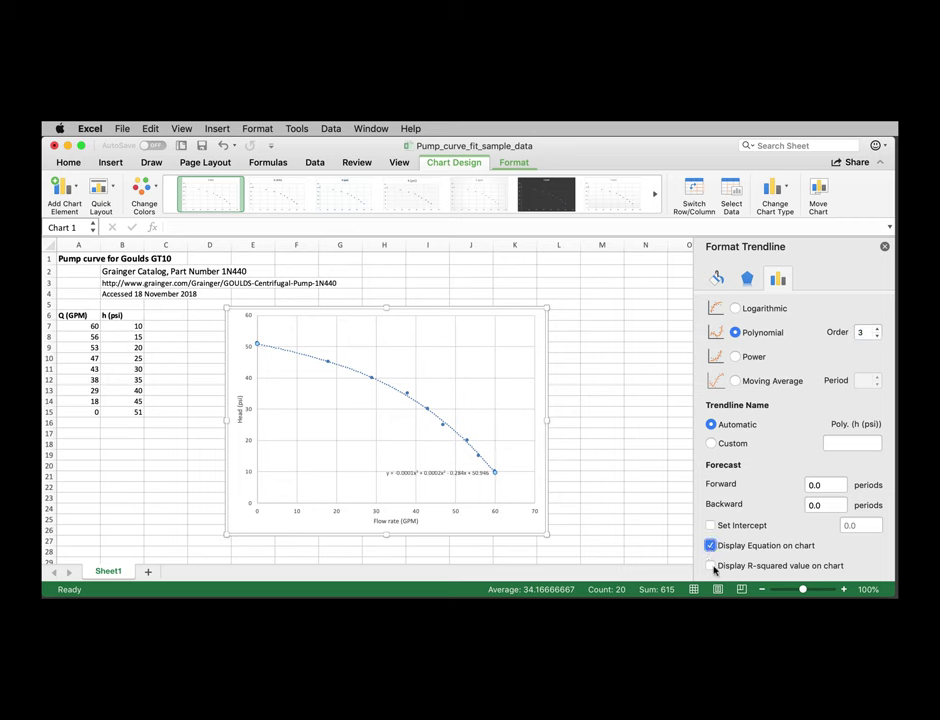
{"action": "left_click", "coordinate": [711, 566]}
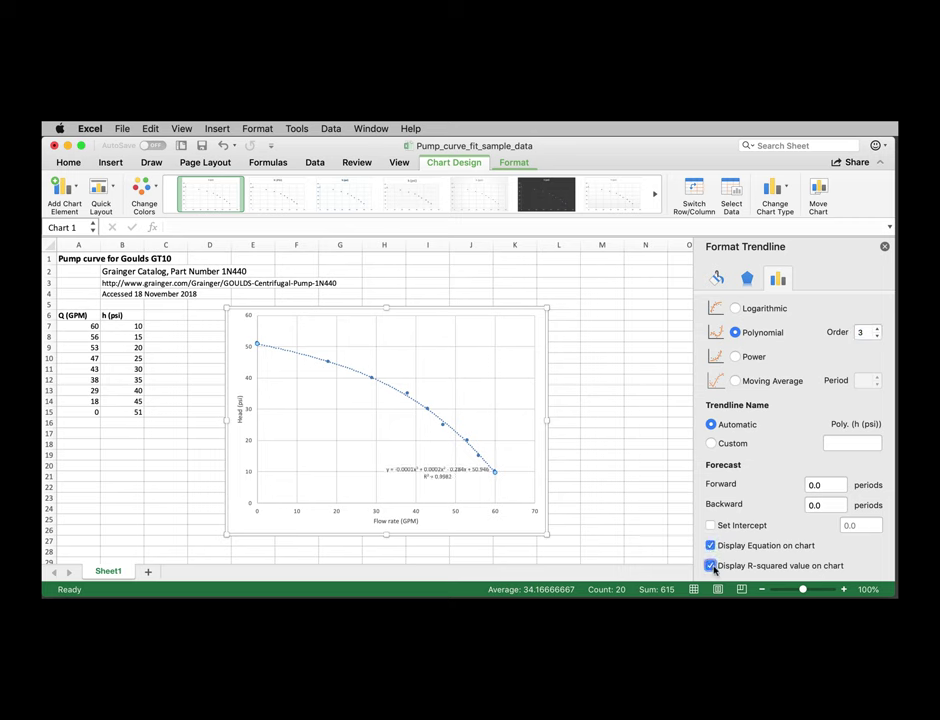
{"action": "left_click", "coordinate": [449, 477]}
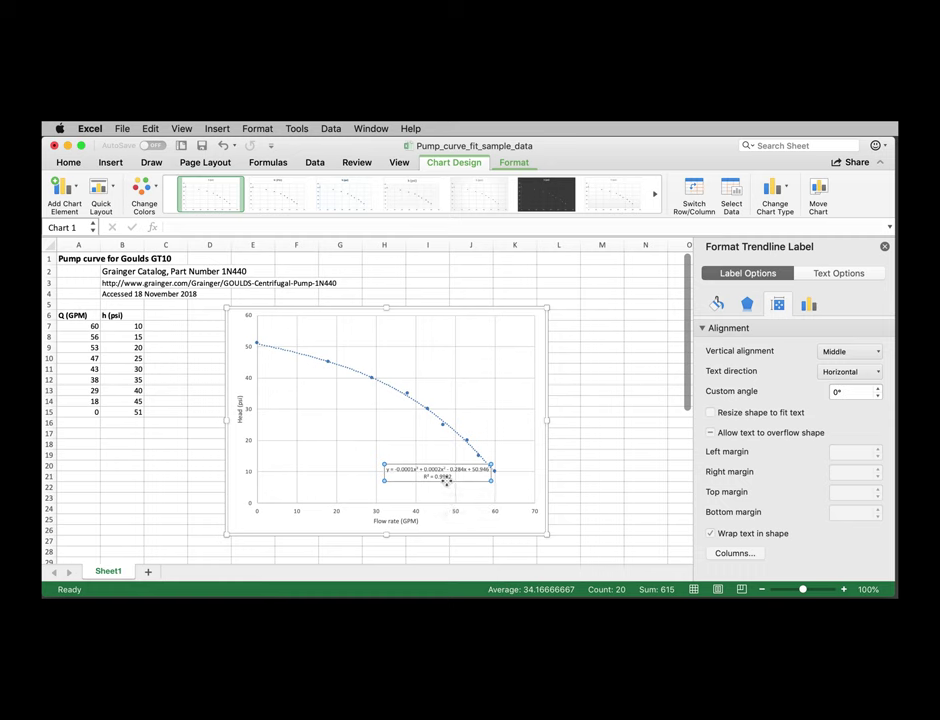
{"action": "left_click_drag", "start_coordinate": [449, 478], "coordinate": [350, 463]}
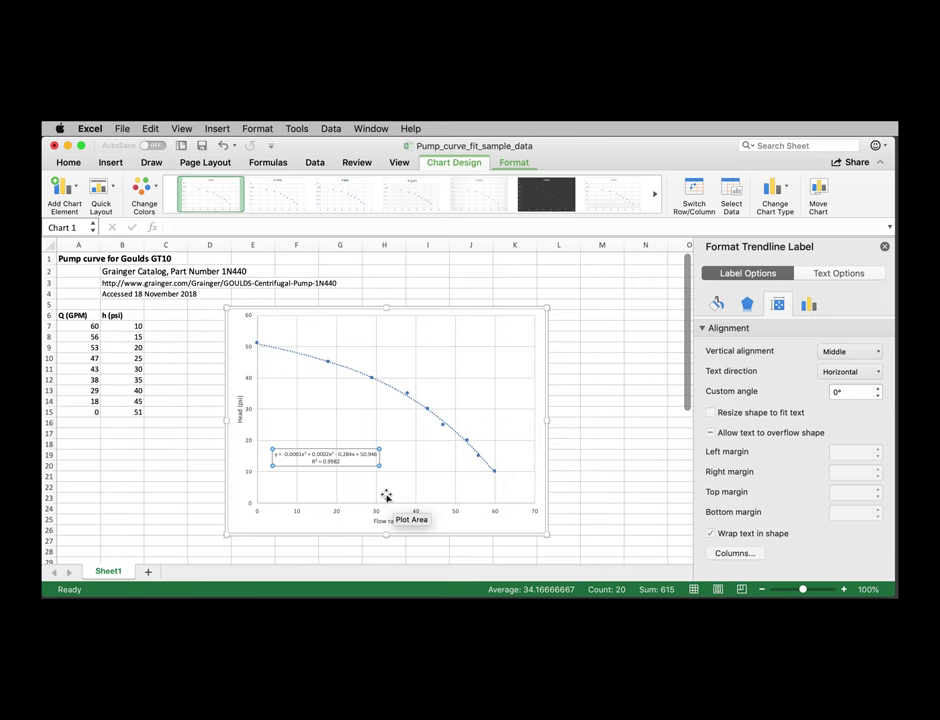
Set the equation label's font size to 12 point and shift the label right.
{"action": "left_click", "coordinate": [68, 162]}
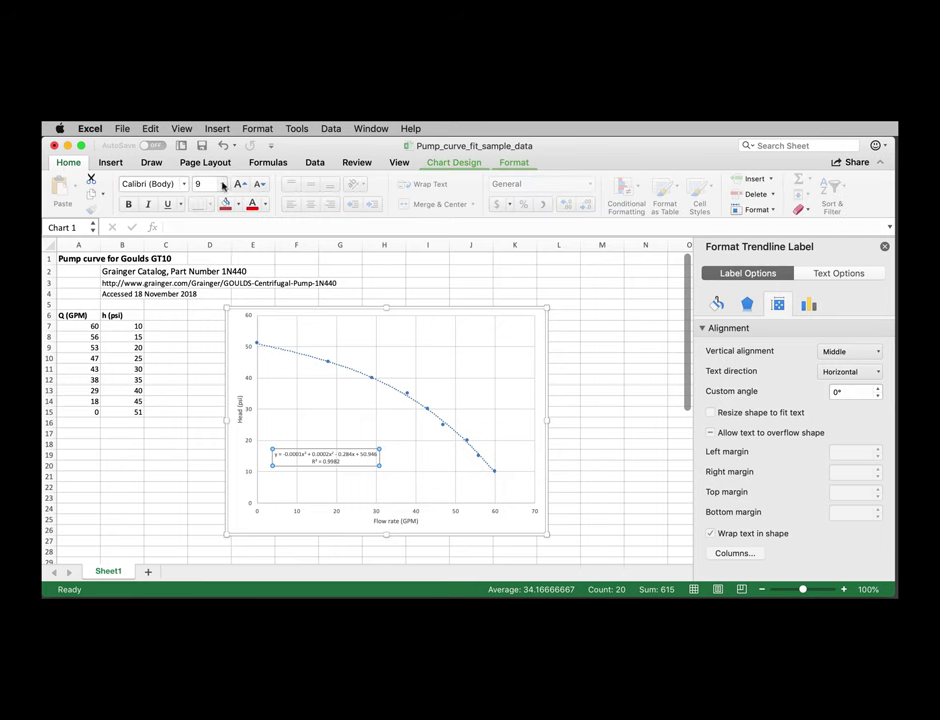
{"action": "left_click", "coordinate": [221, 184]}
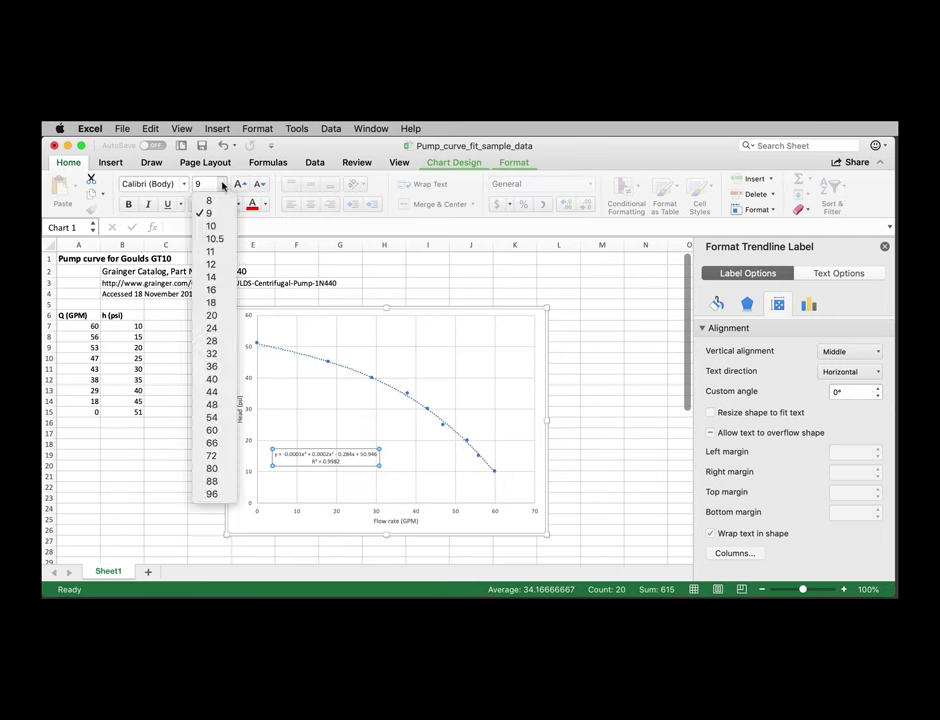
{"action": "left_click", "coordinate": [210, 251]}
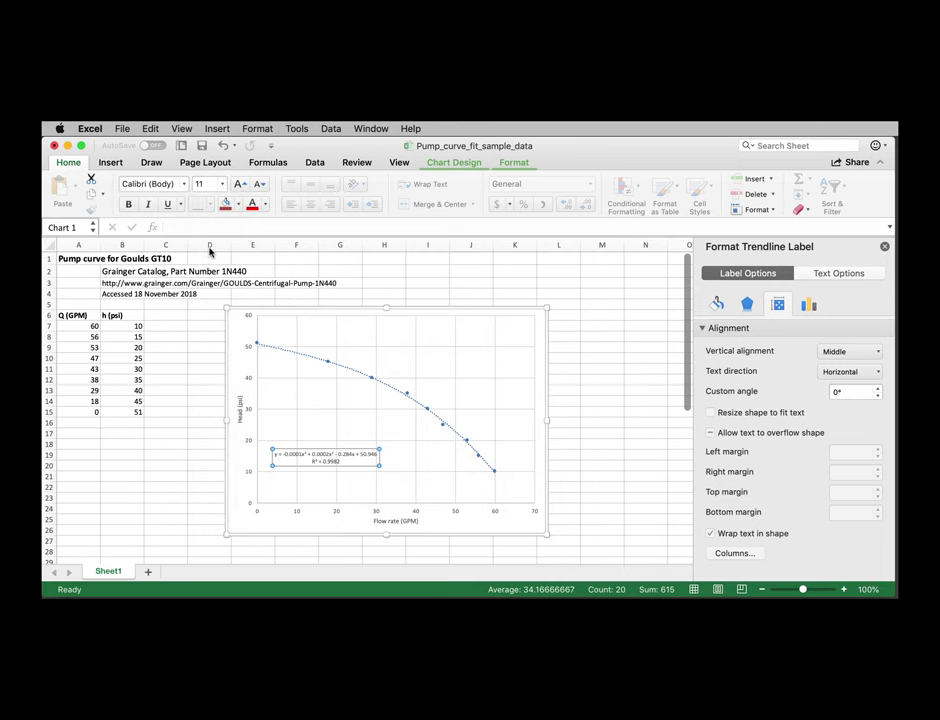
{"action": "left_click", "coordinate": [224, 184]}
{"action": "left_click", "coordinate": [210, 264]}
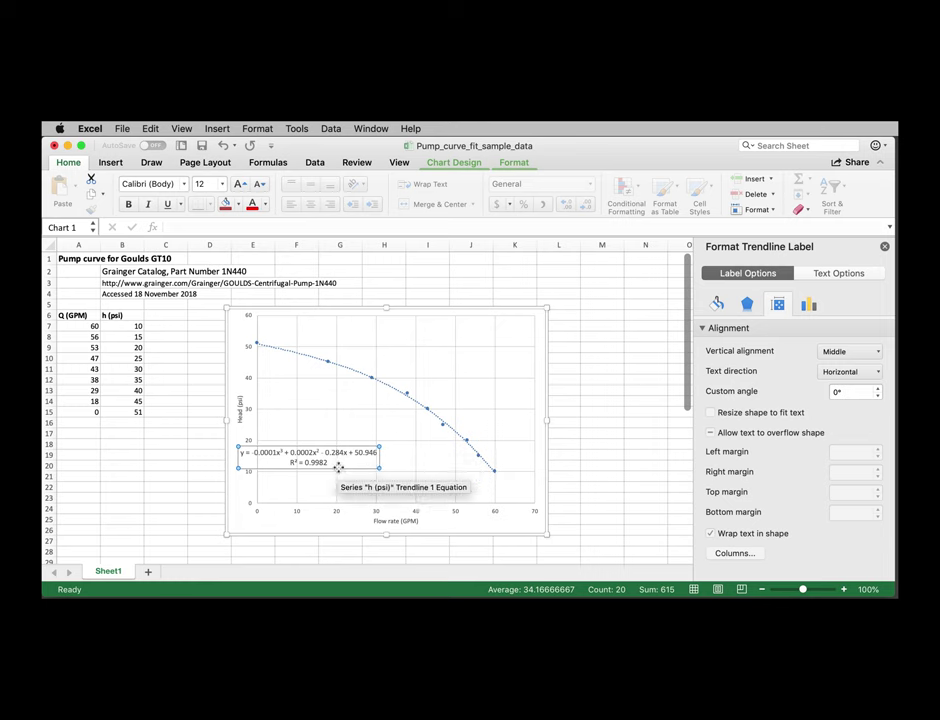
{"action": "left_click_drag", "start_coordinate": [339, 467], "coordinate": [390, 466]}
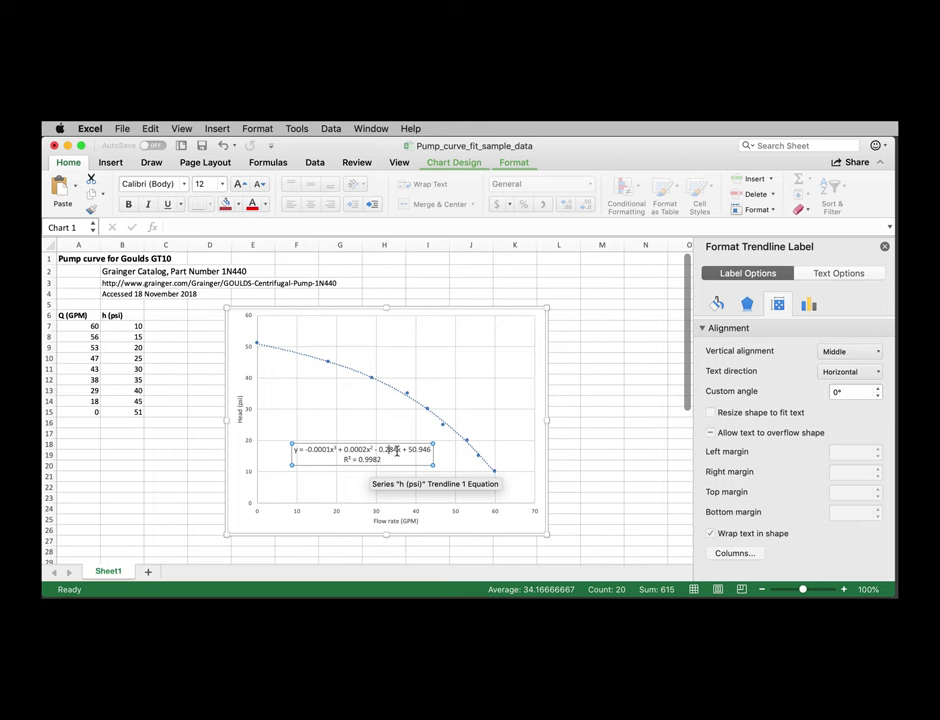
Format the trendline label as Scientific with 5 decimal places and move it down near the x-axis.
{"action": "right_click", "coordinate": [396, 452]}
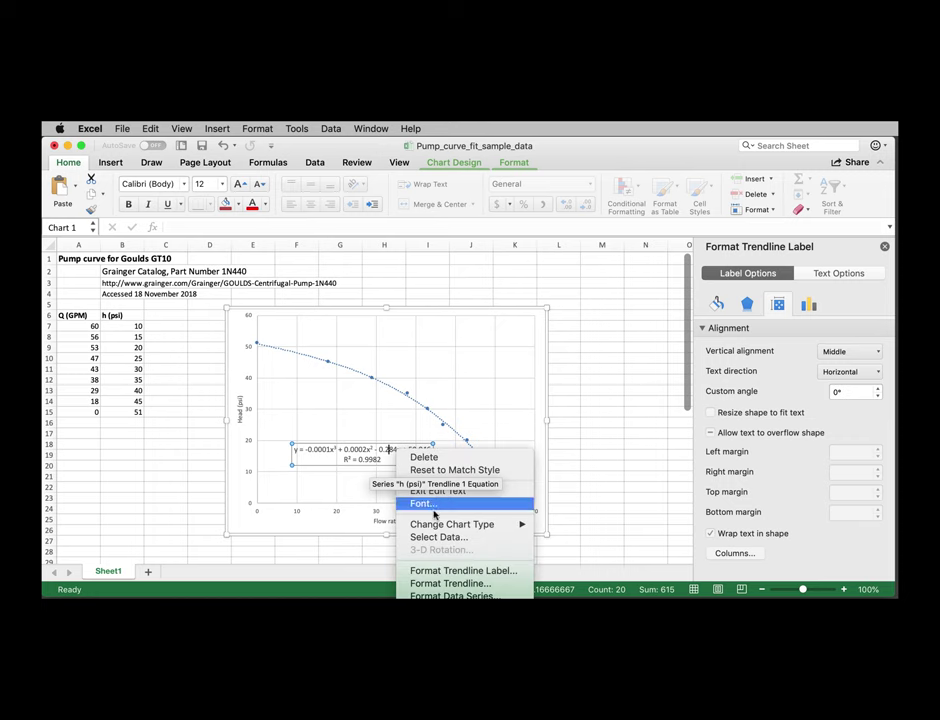
{"action": "left_click", "coordinate": [444, 571]}
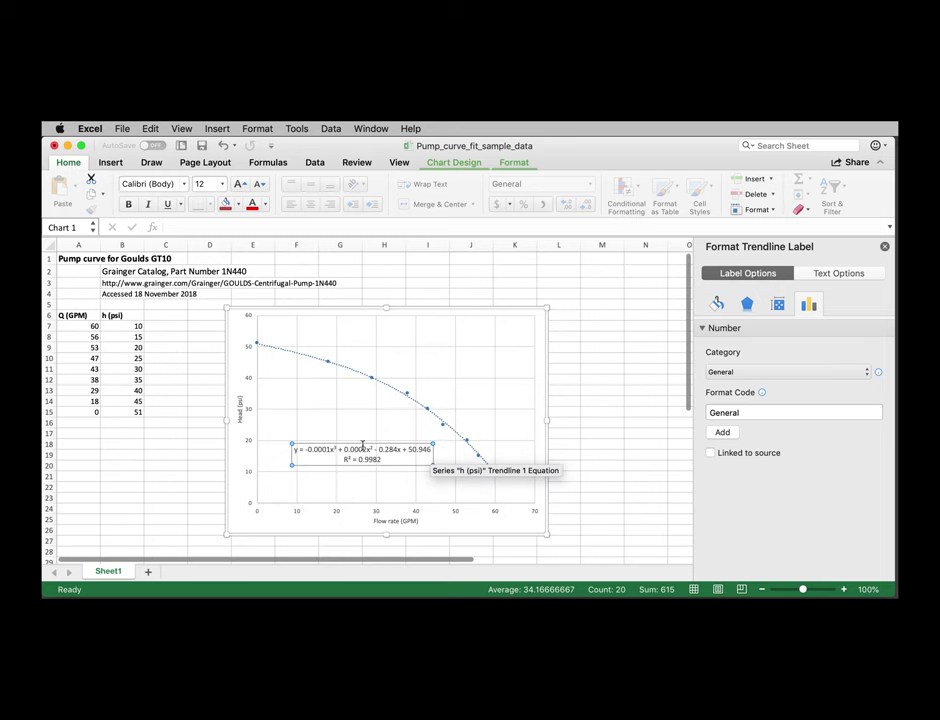
{"action": "left_click", "coordinate": [867, 374]}
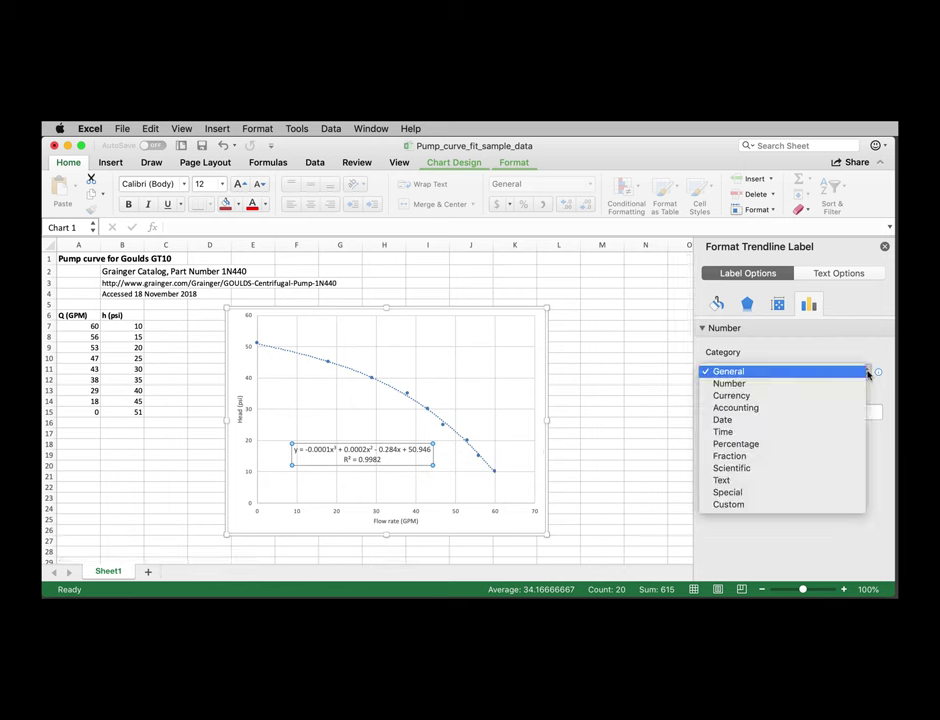
{"action": "left_click", "coordinate": [810, 469]}
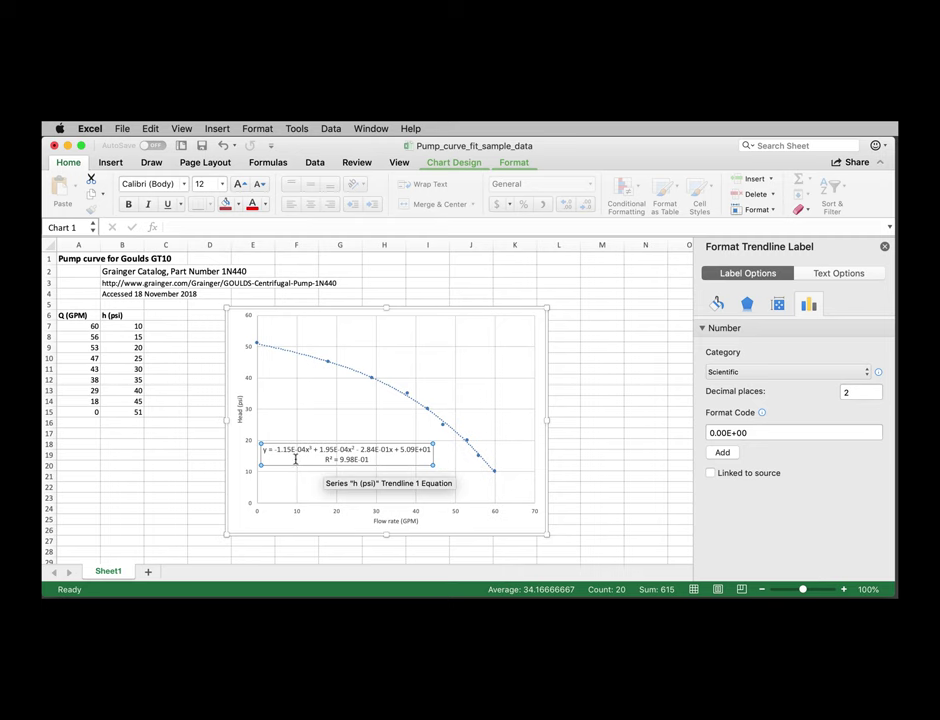
{"action": "left_click", "coordinate": [845, 392]}
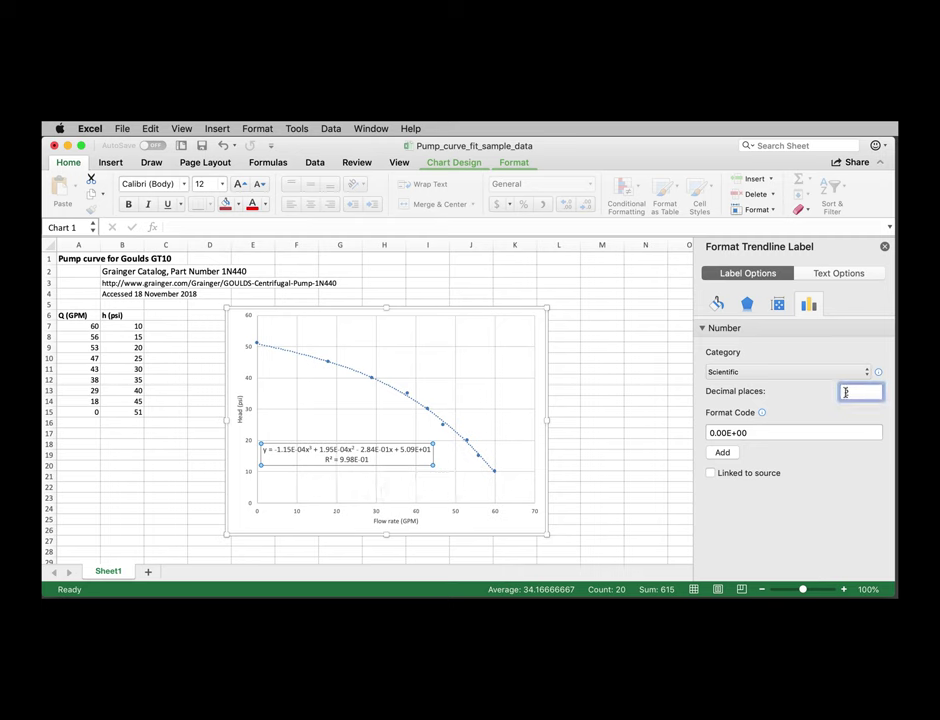
{"action": "type", "text": "2"}
{"action": "type", "text": "5"}
{"action": "key", "text": "Tab"}
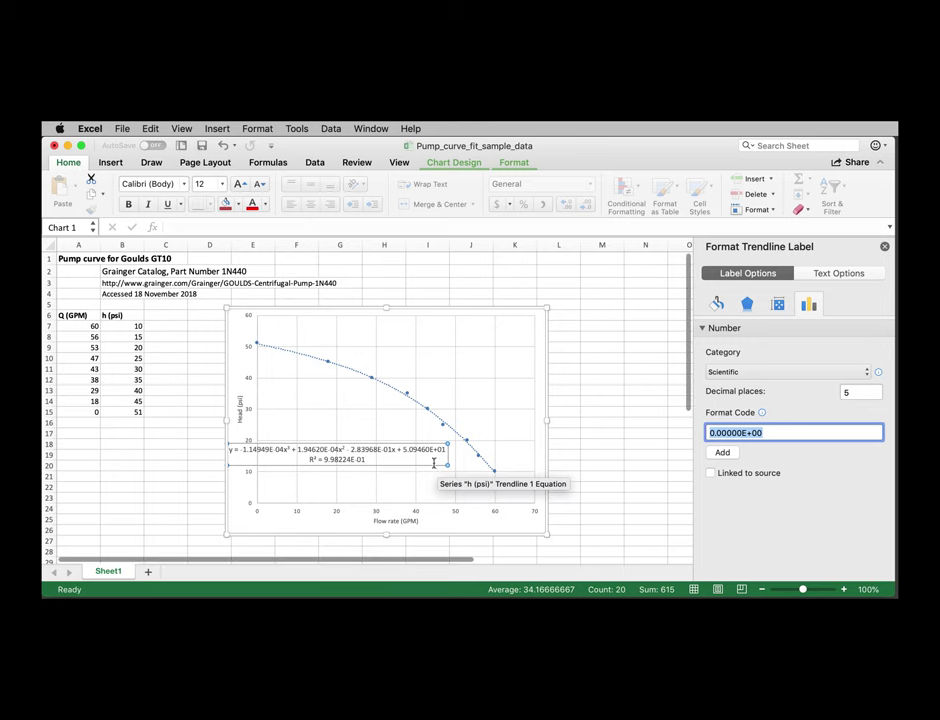
{"action": "left_click_drag", "start_coordinate": [362, 457], "coordinate": [408, 496]}
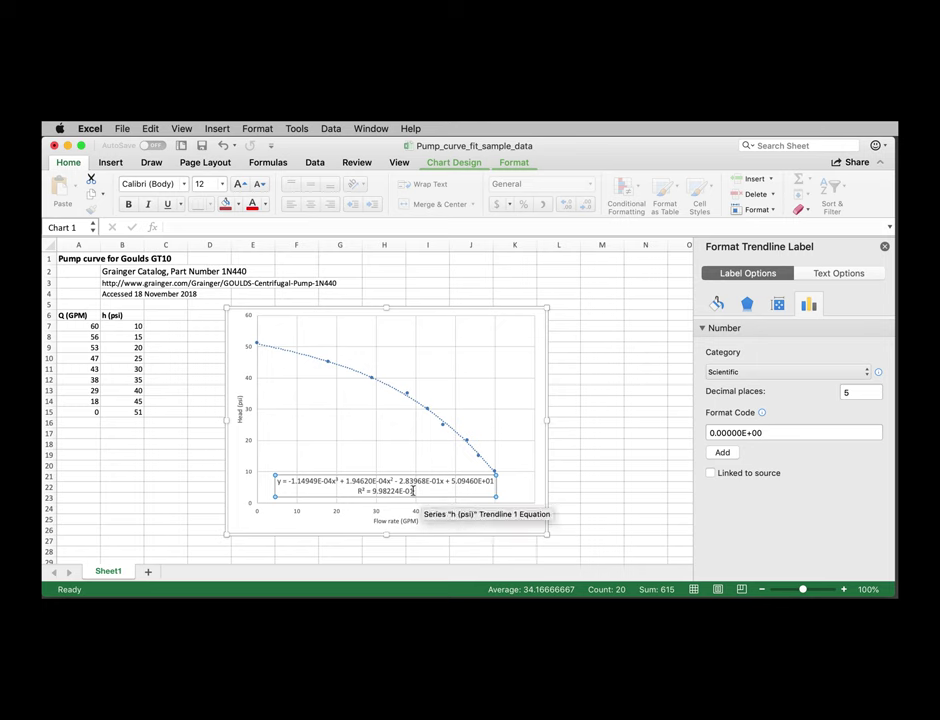
Give the trendline equation label a solid line border and a solid white fill.
{"action": "left_click", "coordinate": [716, 303]}
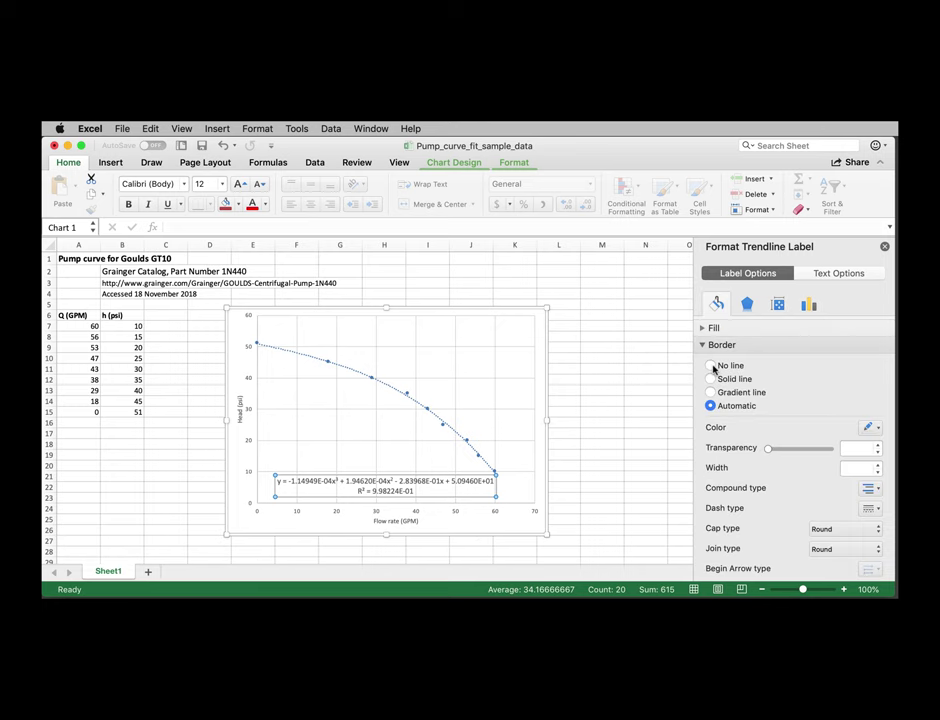
{"action": "left_click", "coordinate": [711, 379]}
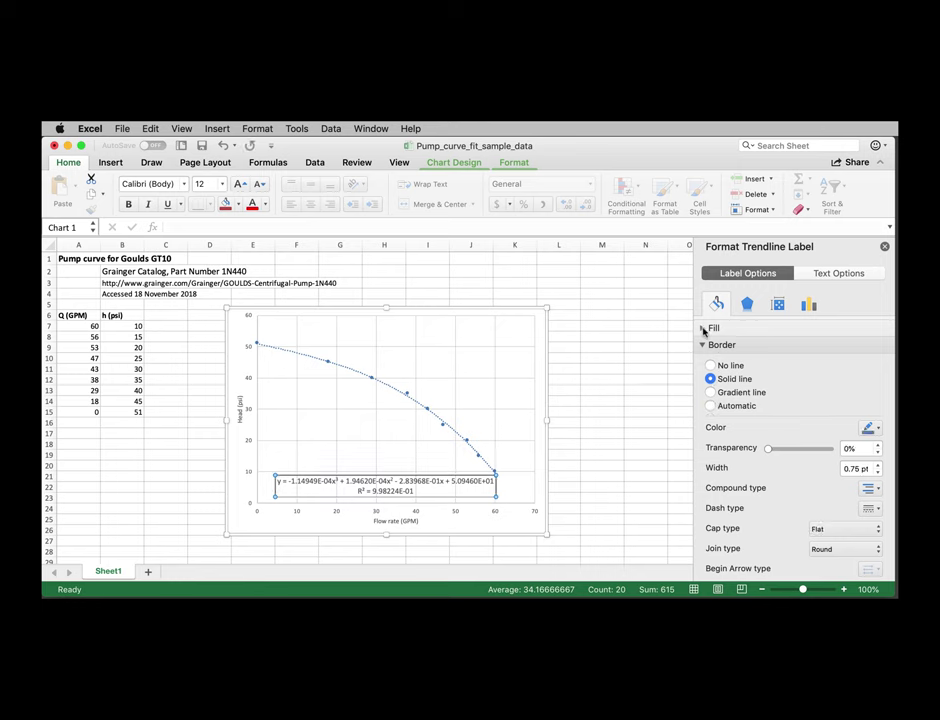
{"action": "left_click", "coordinate": [704, 329]}
{"action": "left_click", "coordinate": [711, 362]}
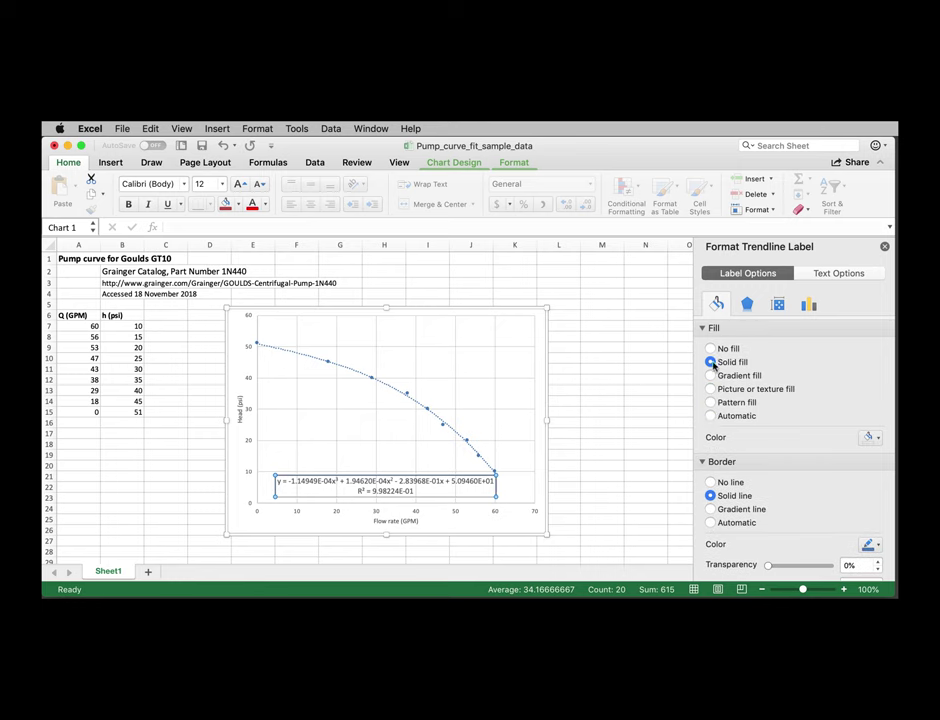
{"action": "left_click", "coordinate": [874, 439]}
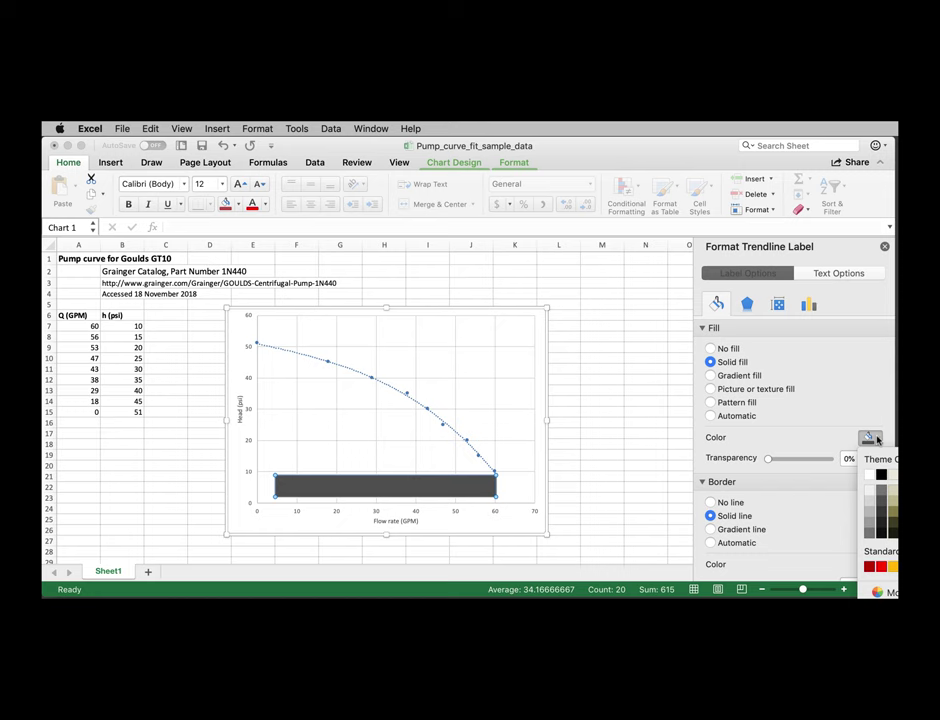
{"action": "left_click", "coordinate": [867, 474]}
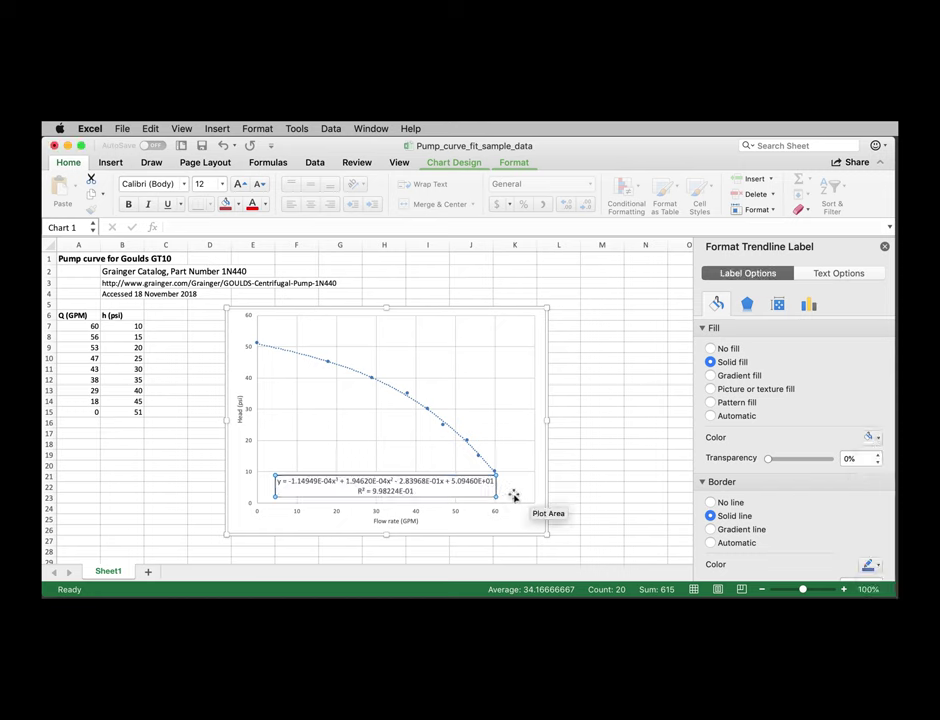
{"action": "left_click", "coordinate": [474, 499]}
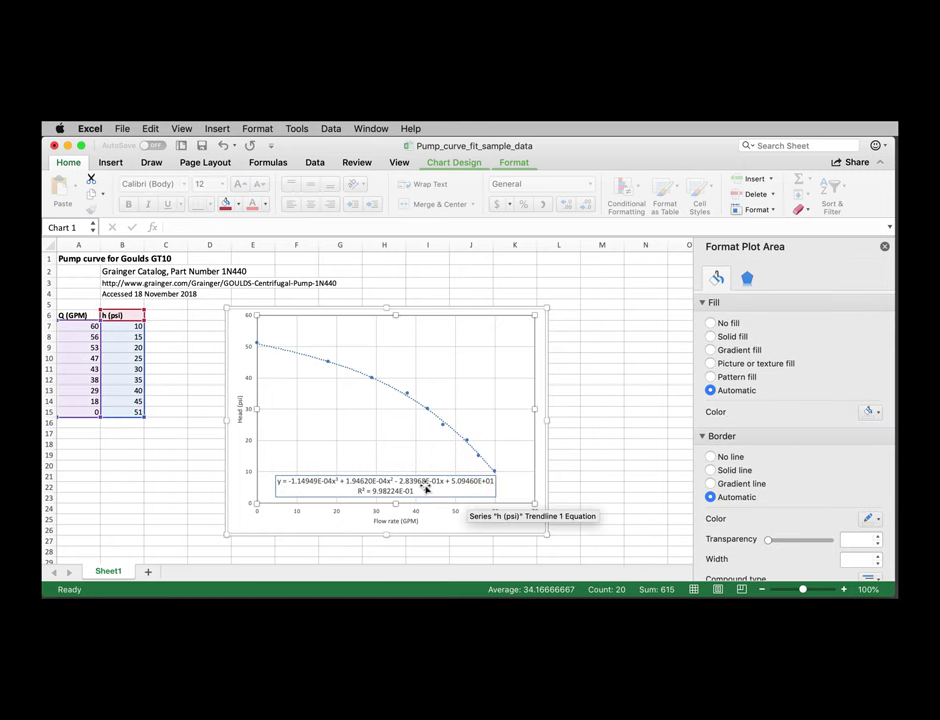